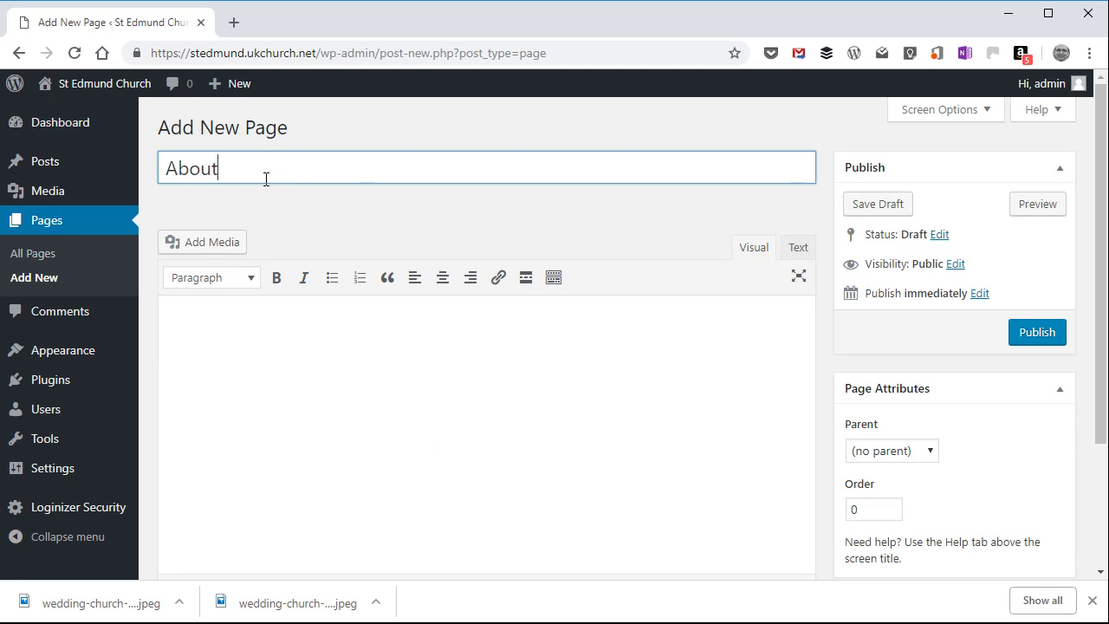
Step: Write "All about the St Edmund Church - info appearing very soon" as the About page's body text and save the page as a draft
left_click(203, 332)
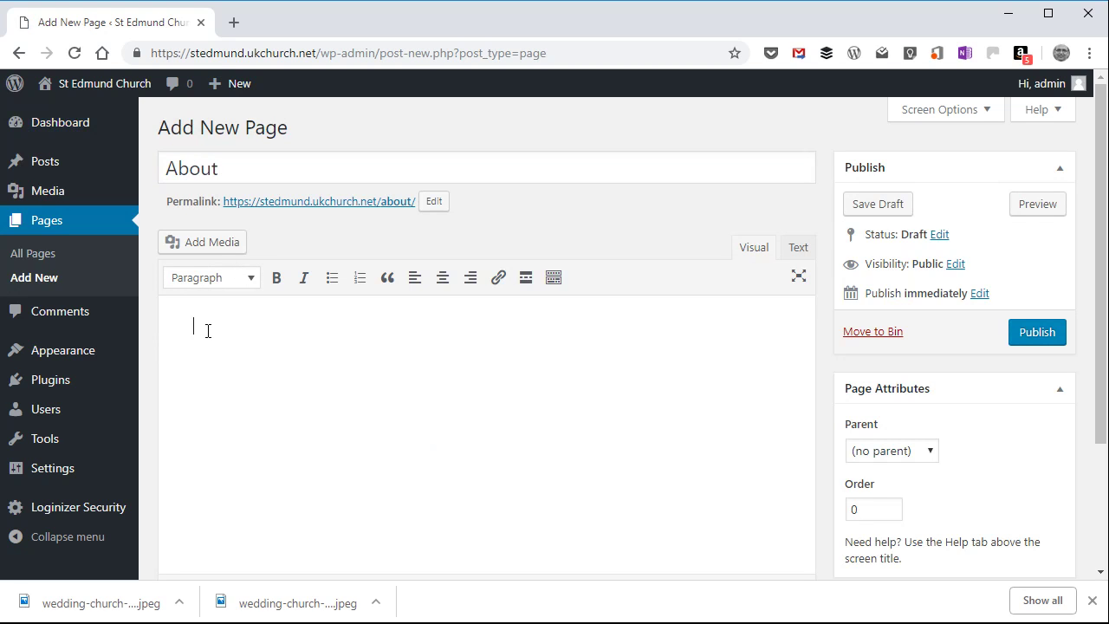
type("Ah ab")
type("out ")
type("the St ")
type("Edmu")
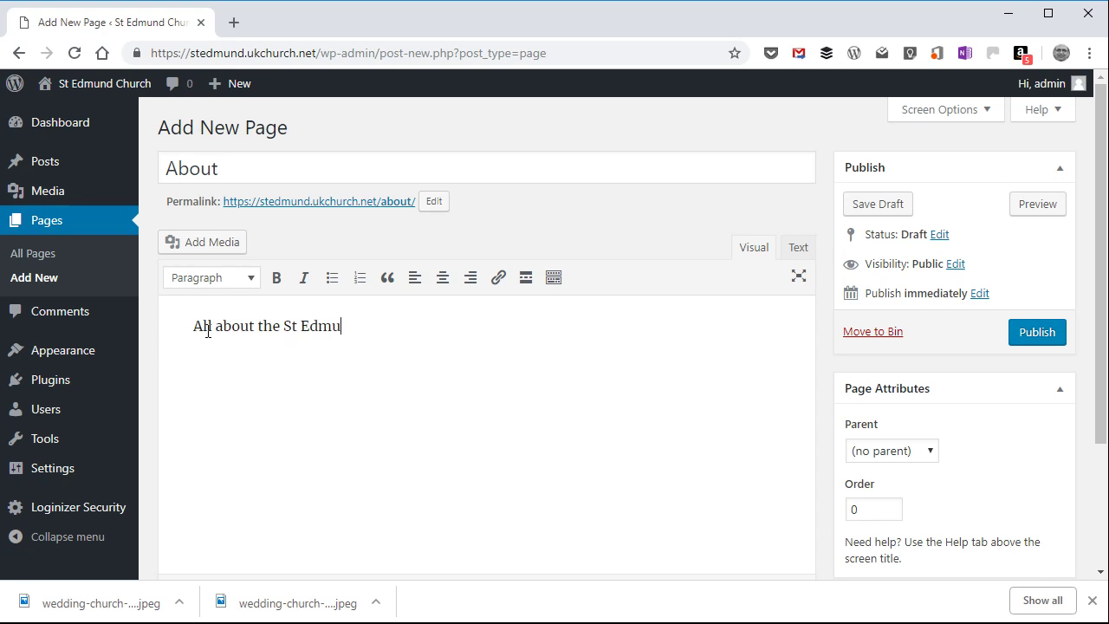
type("nd Church - info app")
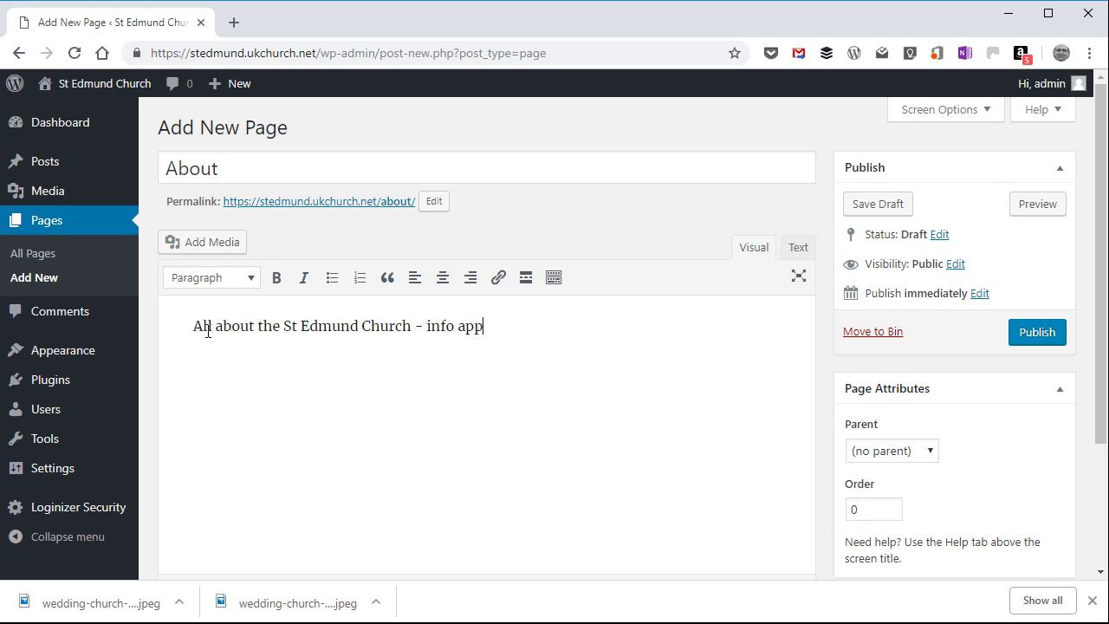
type("earing very soon")
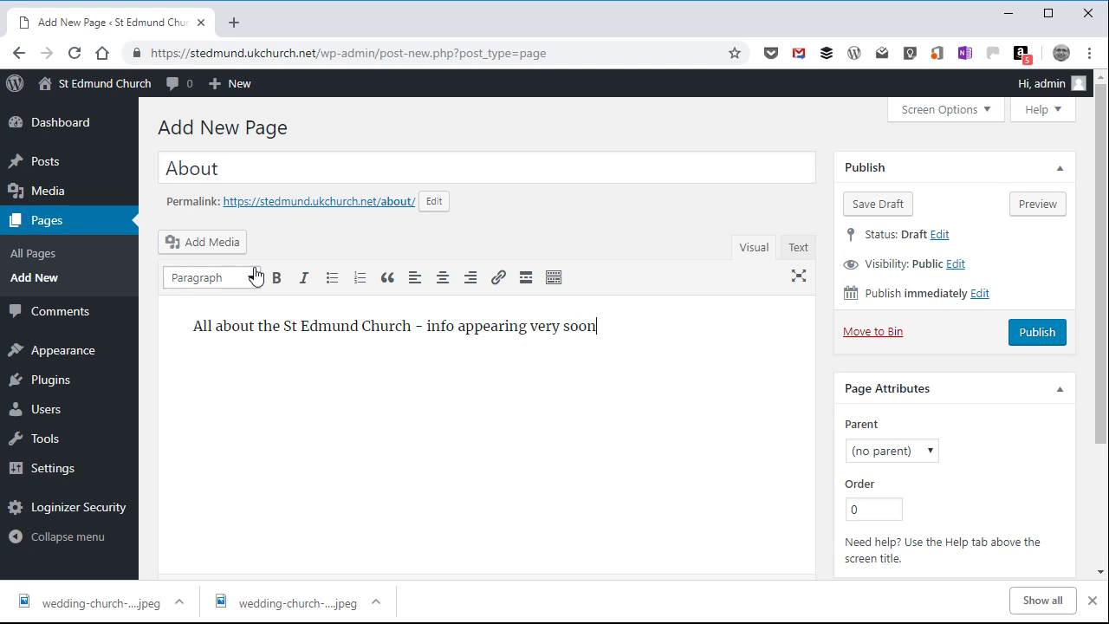
left_click(888, 206)
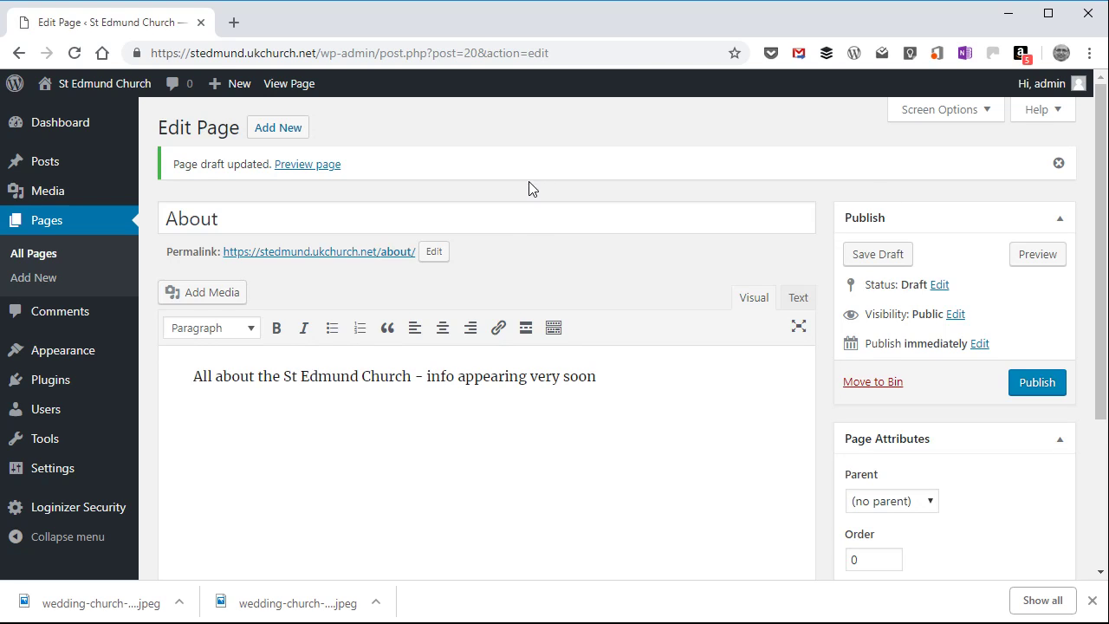
Step: Check the media library and file upload options for adding media to the page, leaving without inserting anything
left_click(223, 291)
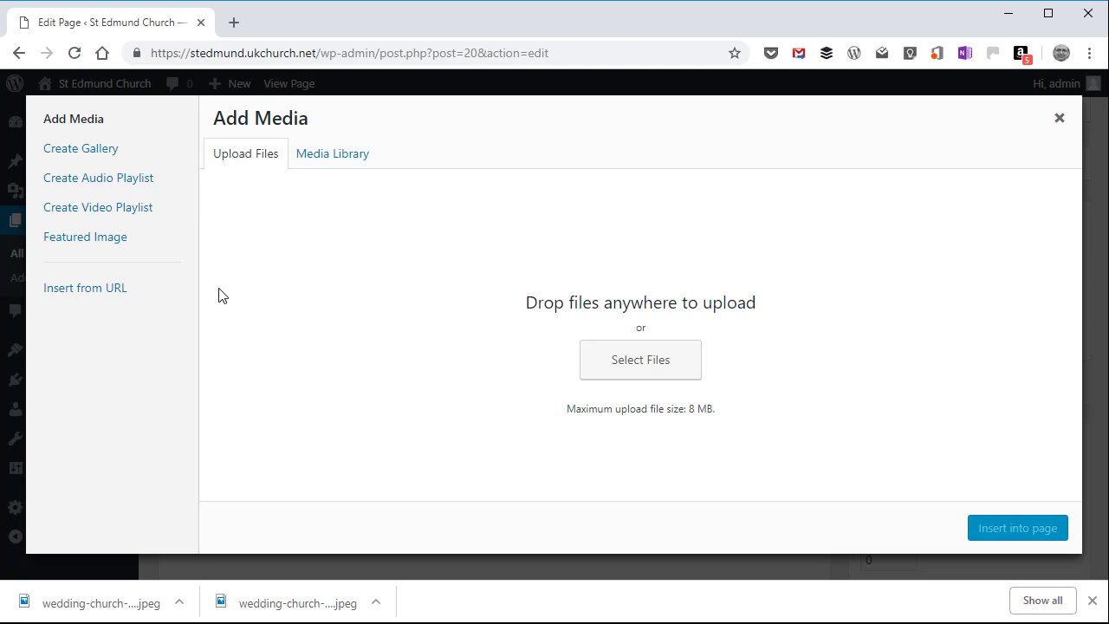
left_click(321, 154)
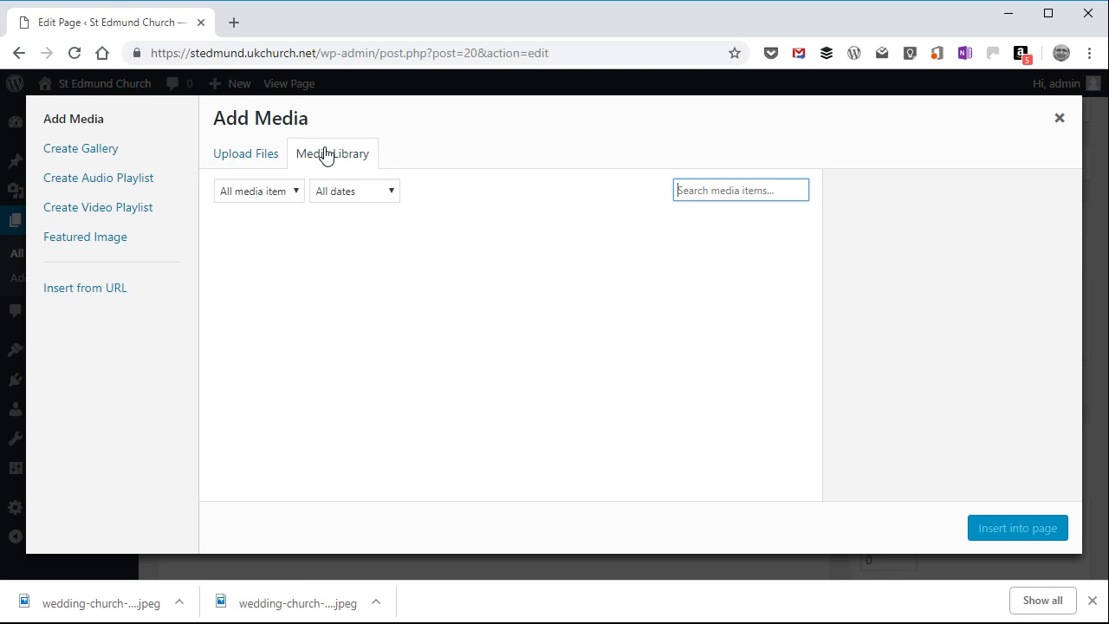
left_click(243, 156)
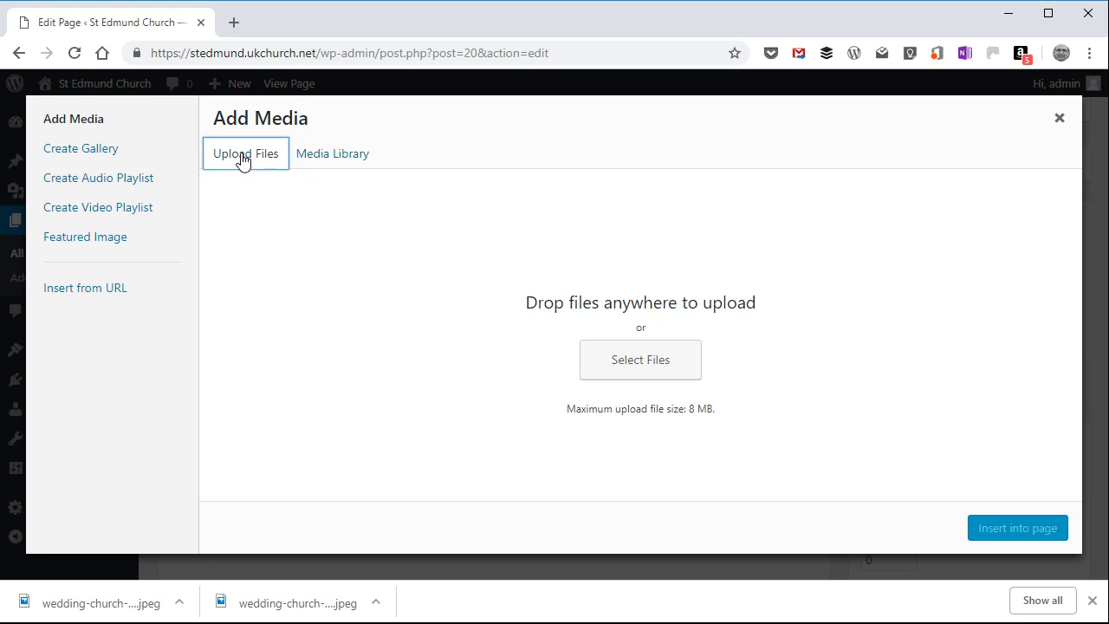
left_click(1060, 120)
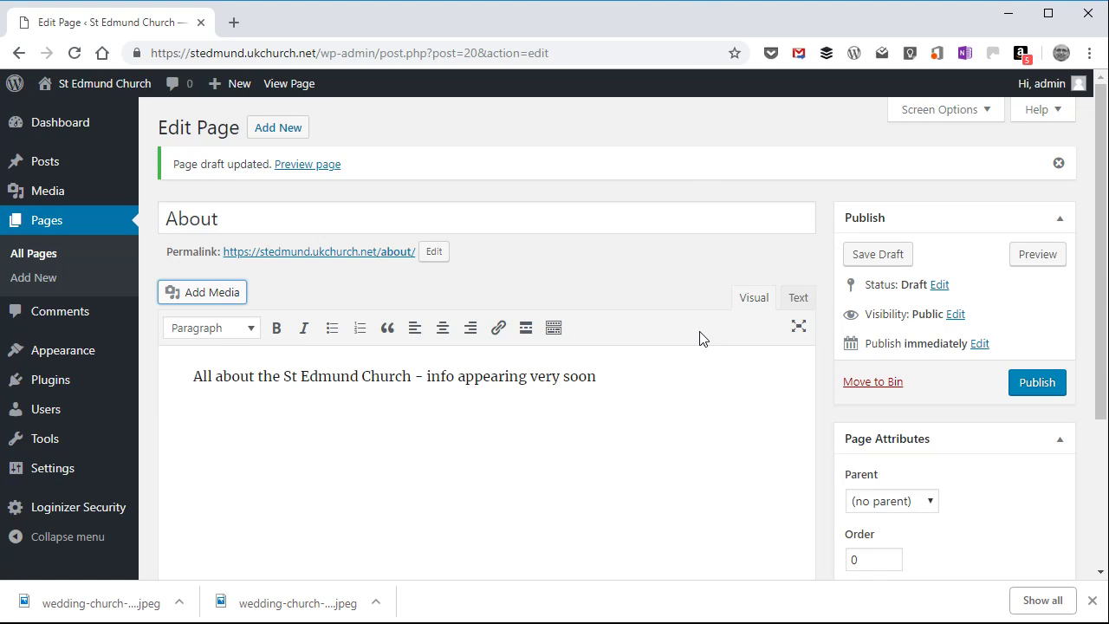
Step: Open the featured image chooser for the About page
scroll(700, 332, "down", 3)
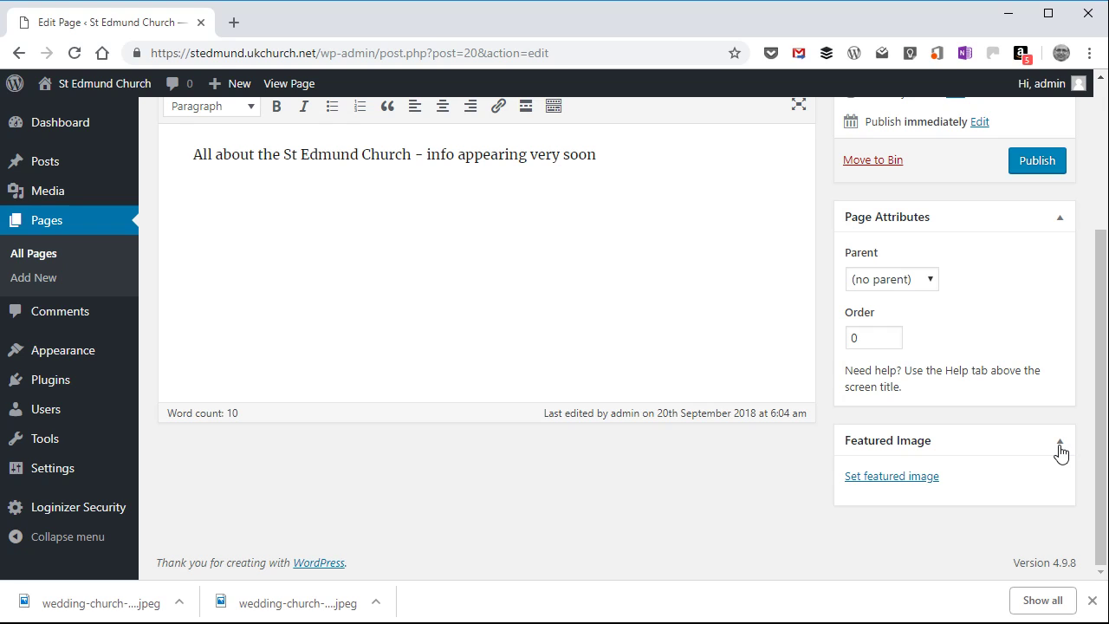
left_click(927, 485)
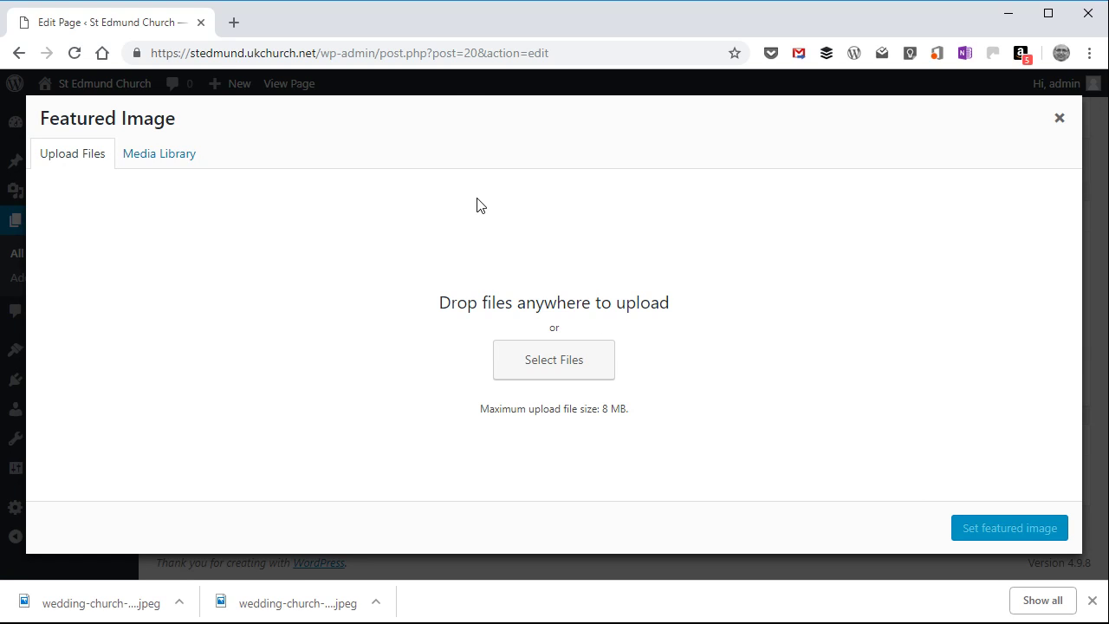
Step: Open bing.com in a new browser tab and search its images for "lovely church"
key("ctrl+t")
type("bing")
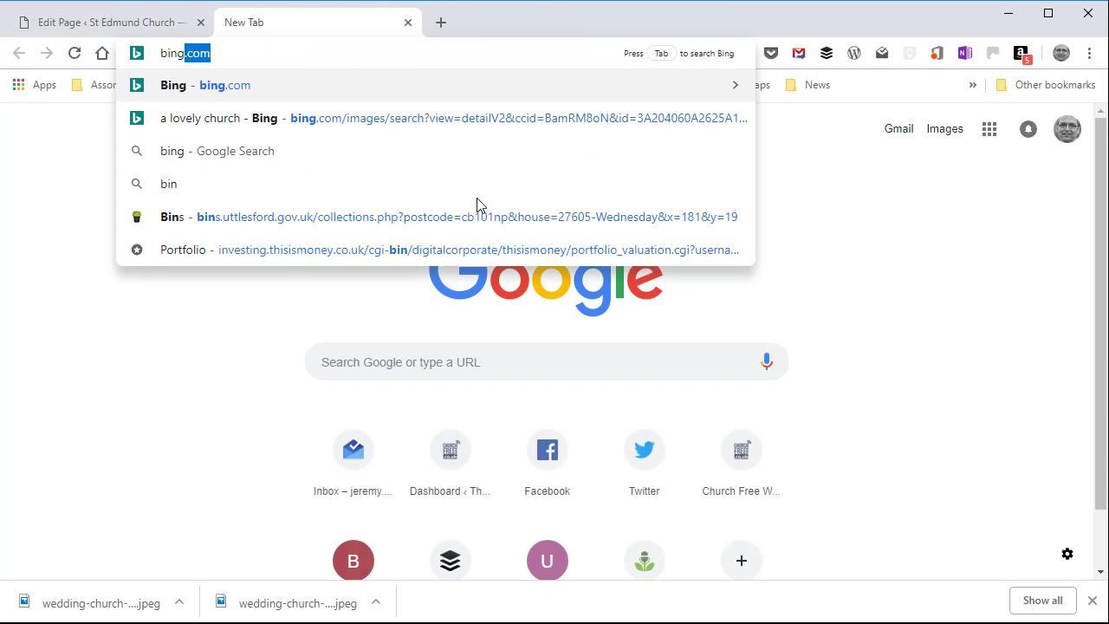
type(".com")
key("Return")
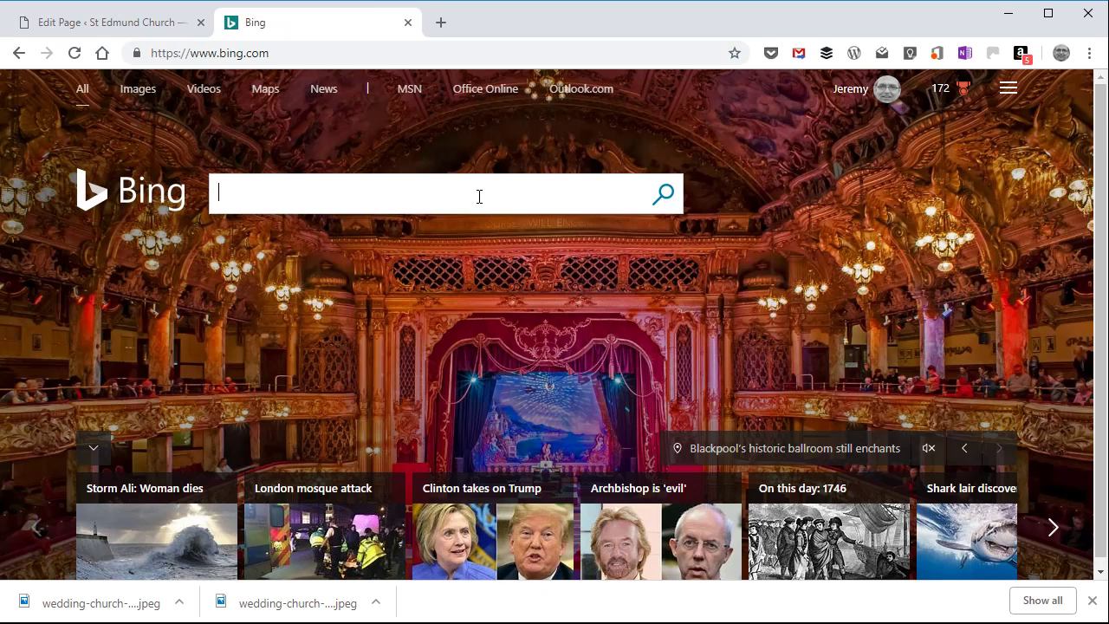
left_click(144, 98)
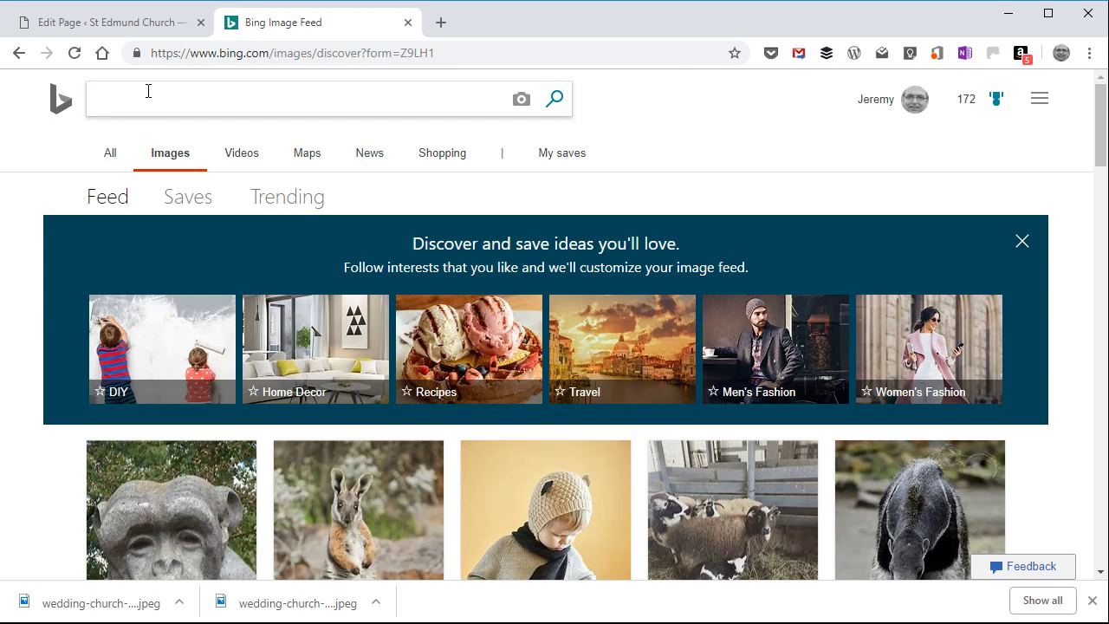
left_click(247, 105)
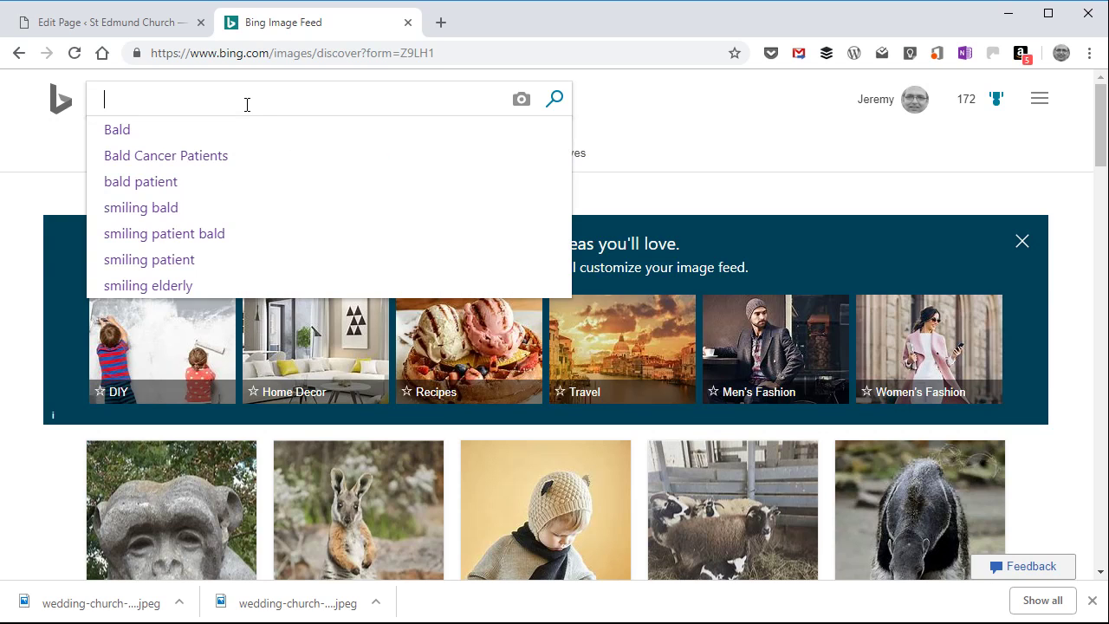
type("lovely")
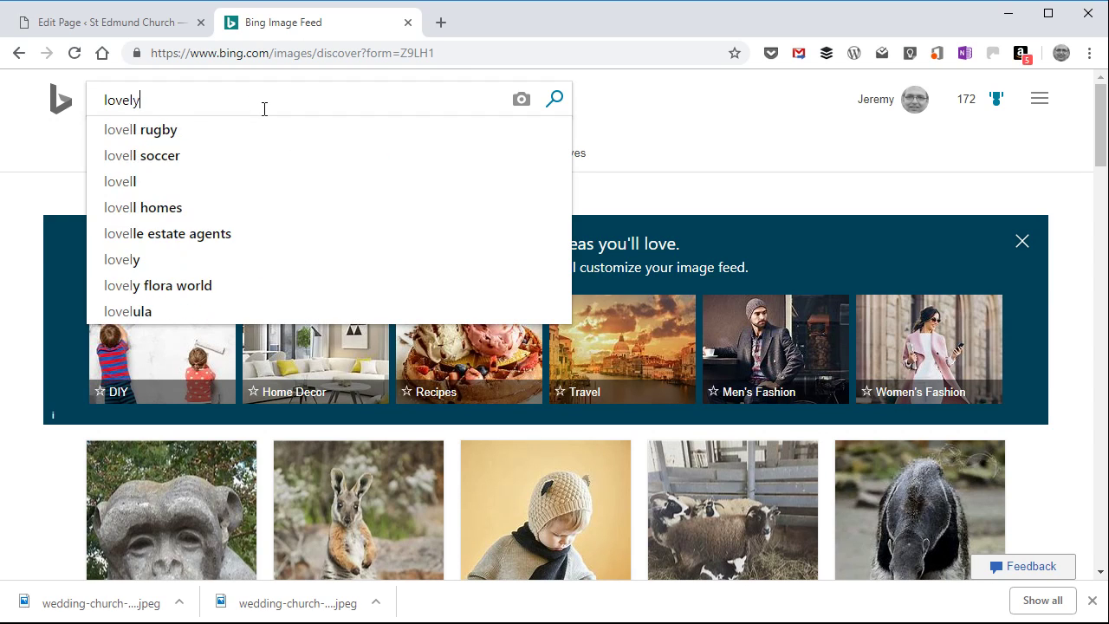
type(" church")
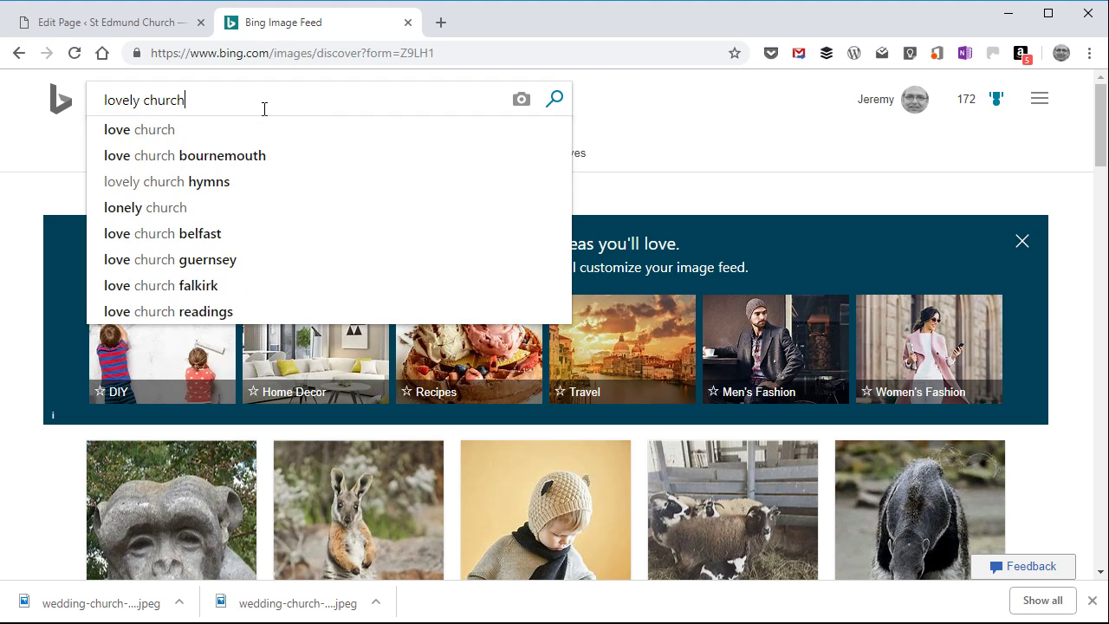
key("Return")
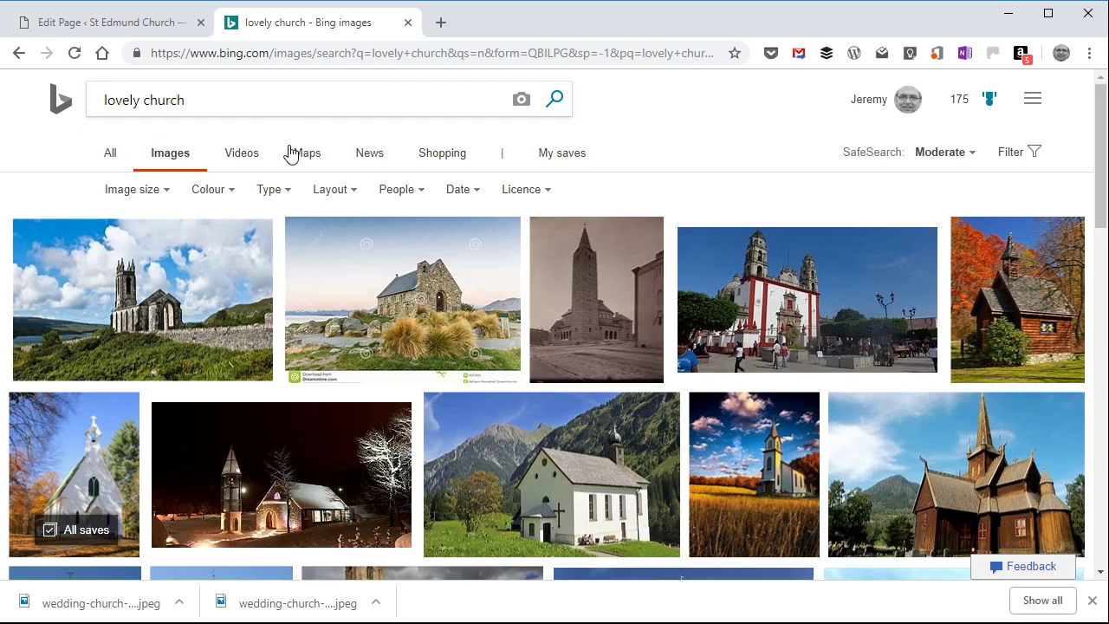
Step: Filter the image results to the Public domain licence and the Large image size
left_click(541, 196)
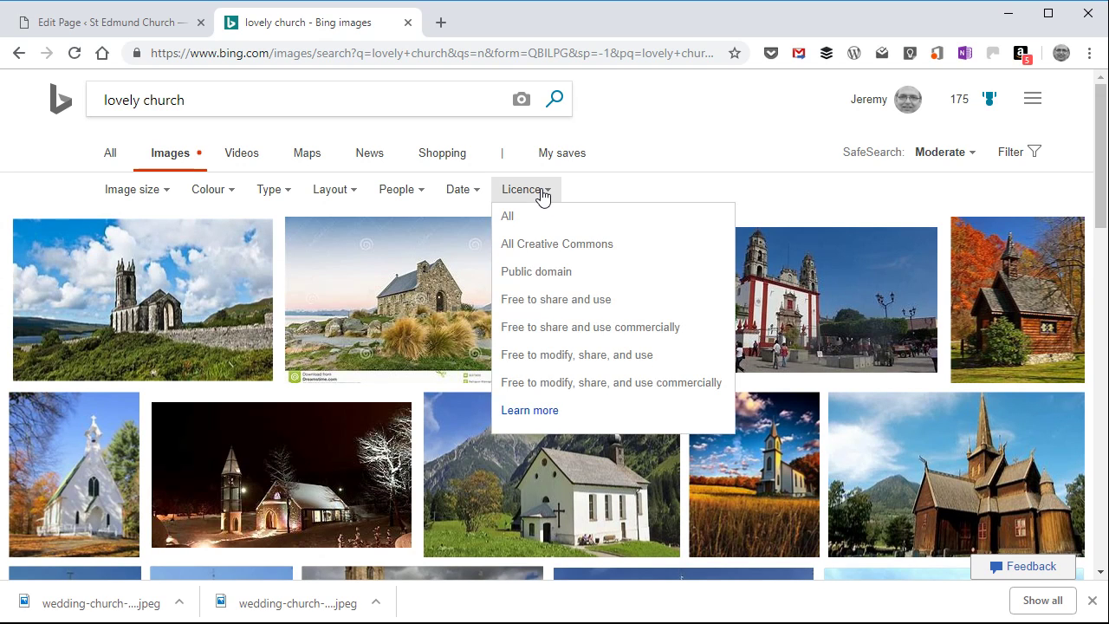
left_click(557, 272)
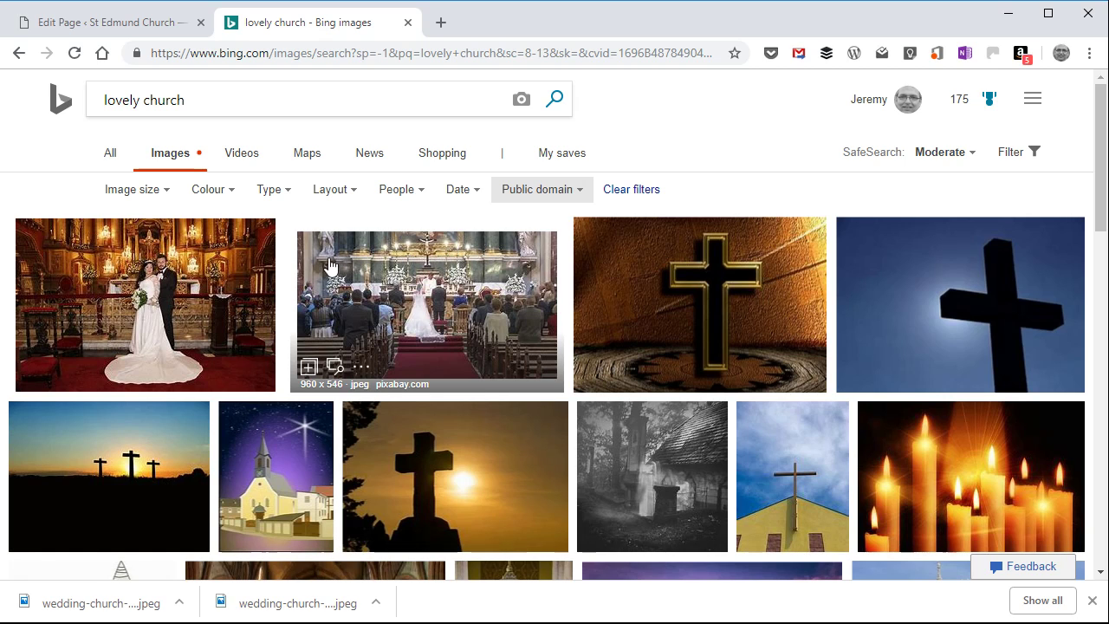
left_click(158, 192)
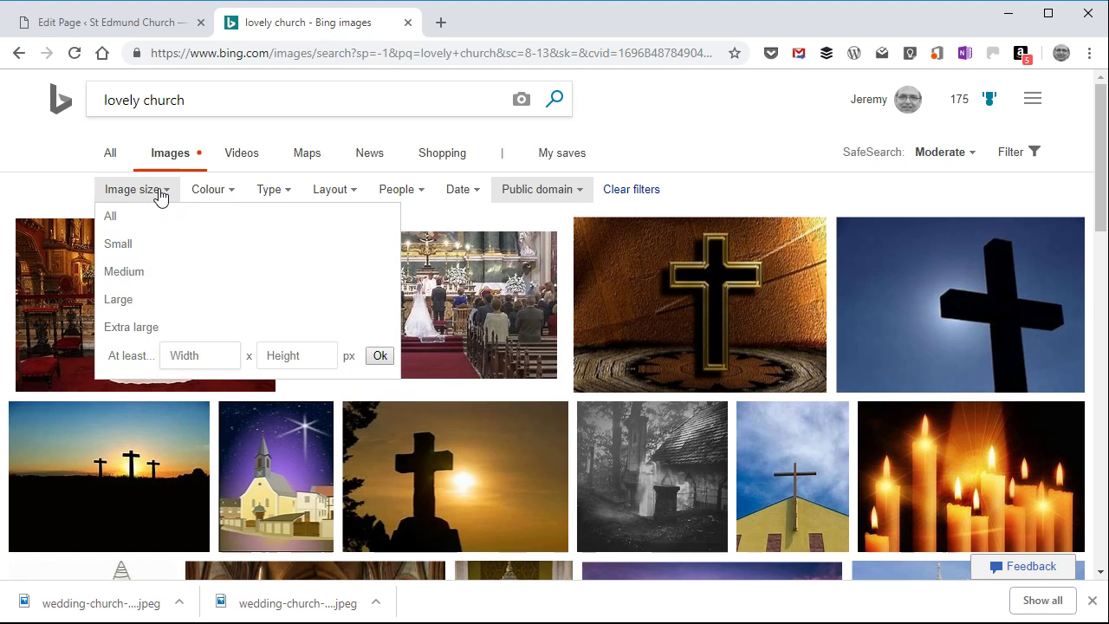
left_click(143, 298)
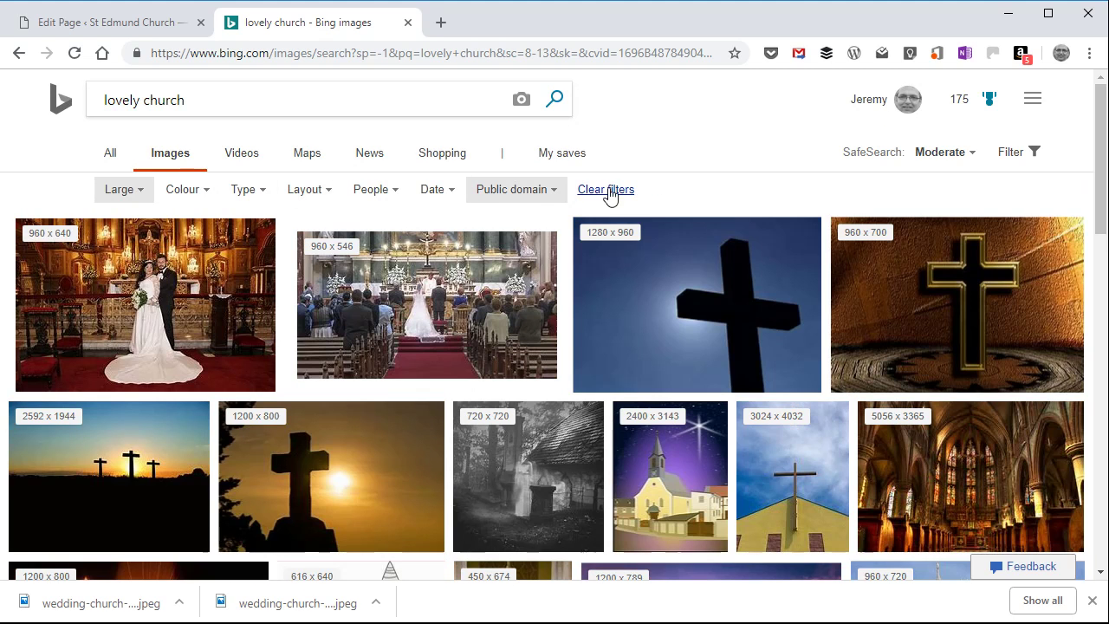
Step: Open the 1024 x 622 photo of the white church with the red fence at full size and save it as "A fake picture of St Edmund Church"
scroll(634, 276, "down", 10)
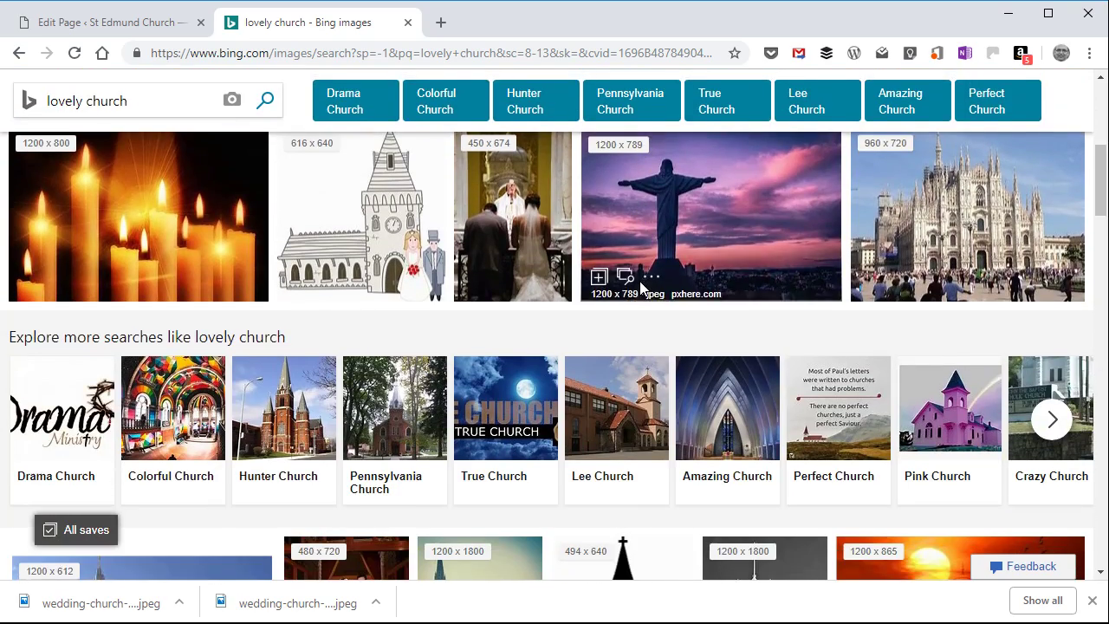
scroll(642, 288, "down", 1)
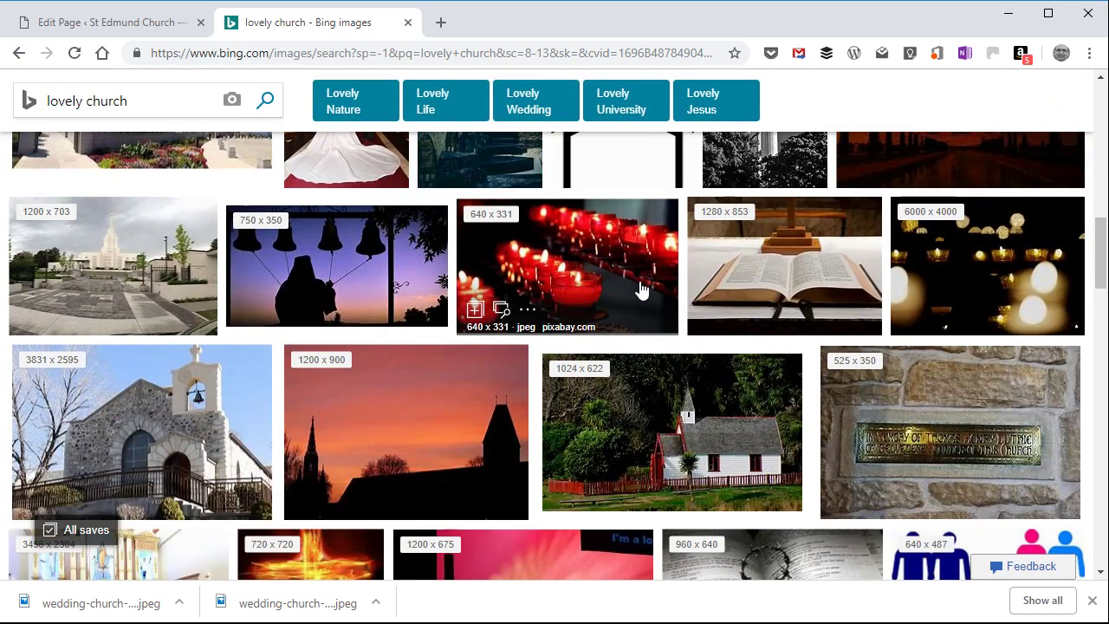
scroll(641, 288, "down", 1)
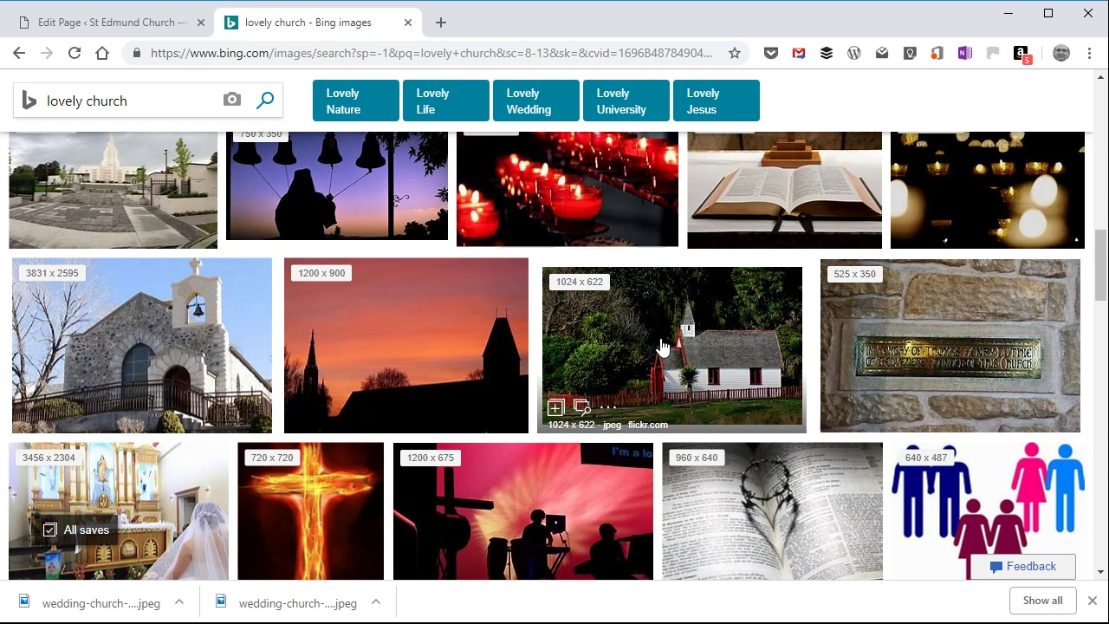
left_click(660, 343)
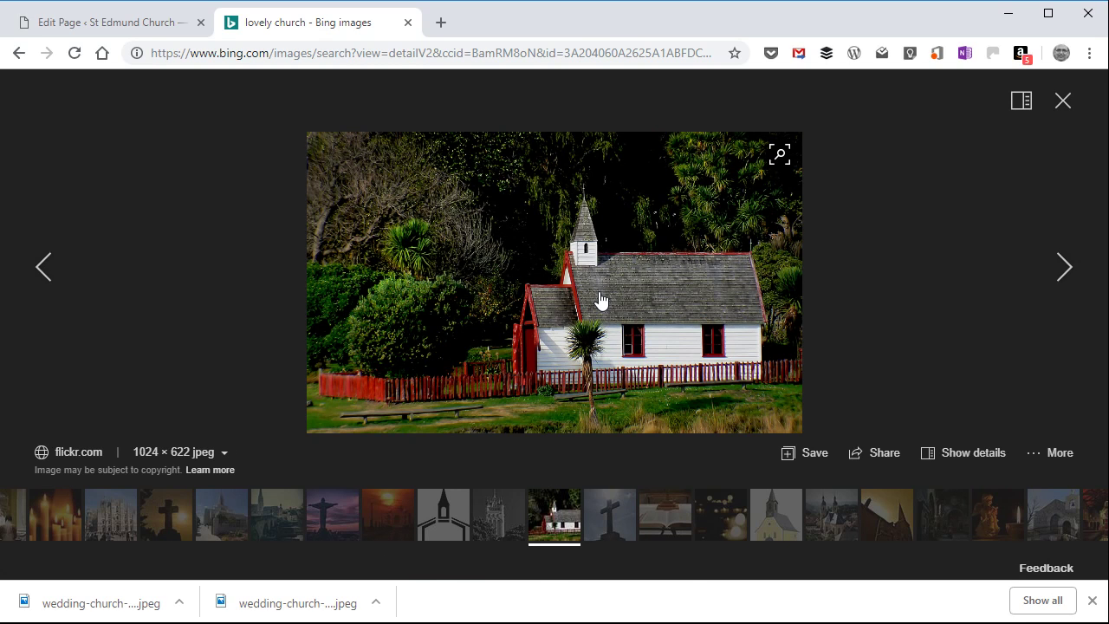
left_click(601, 300)
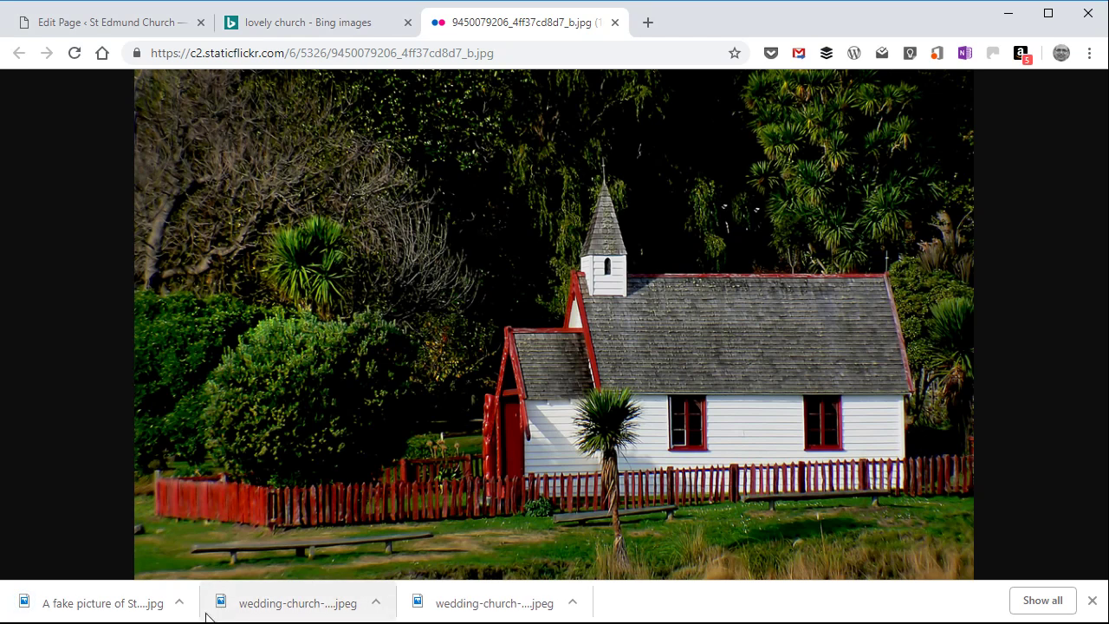
Step: Close the full-size photo, return to the page's featured image chooser and upload the downloaded "A fake picture of St Edmund Church" file
left_click(180, 604)
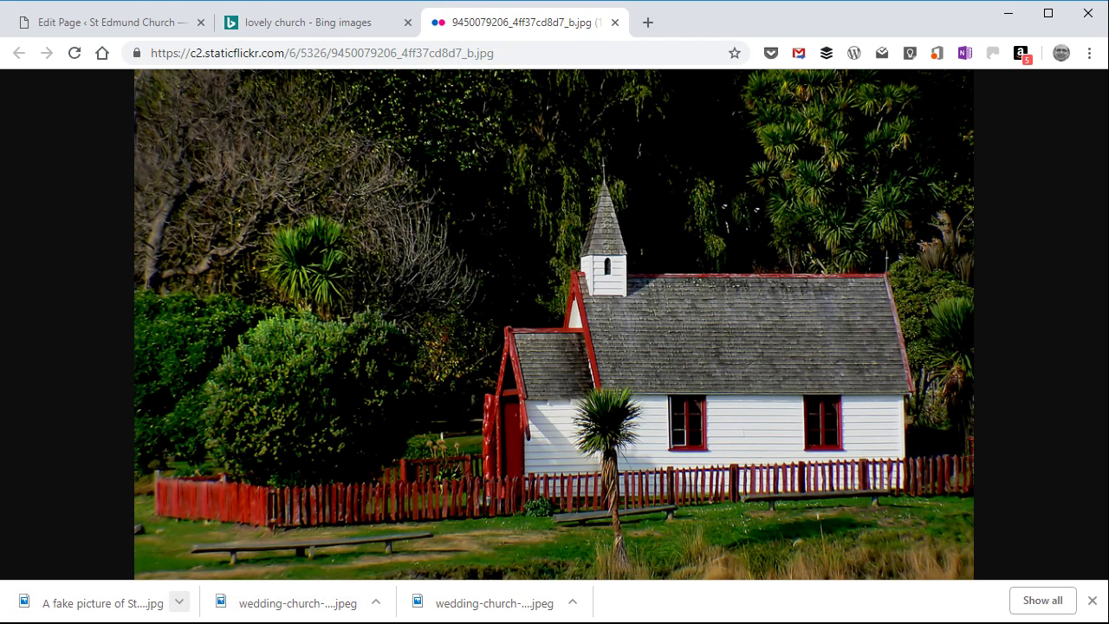
left_click(196, 622)
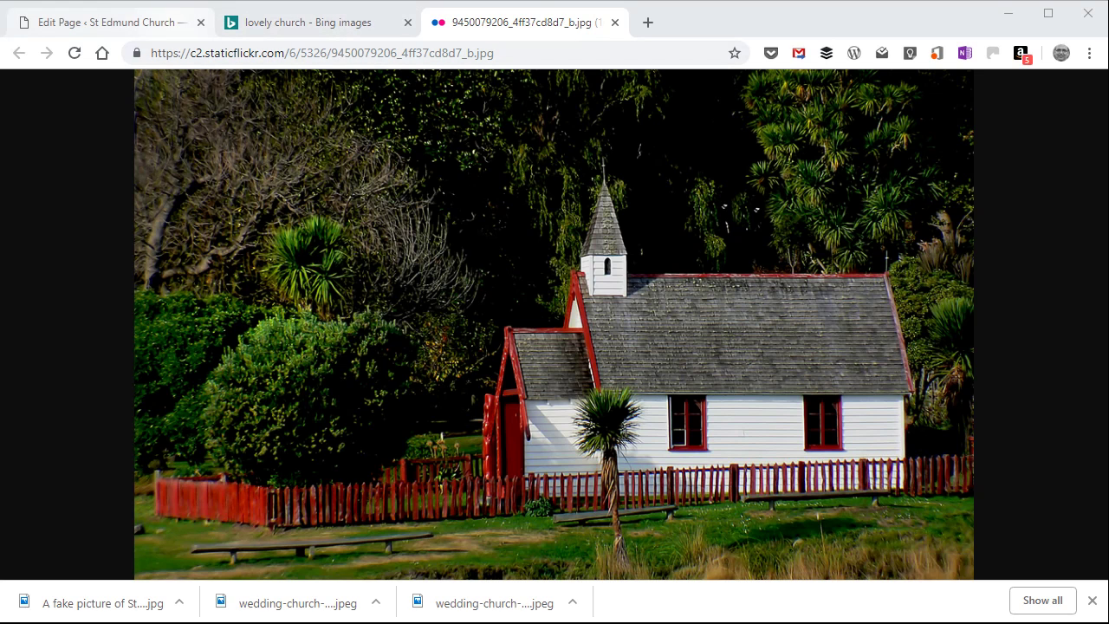
left_click(615, 22)
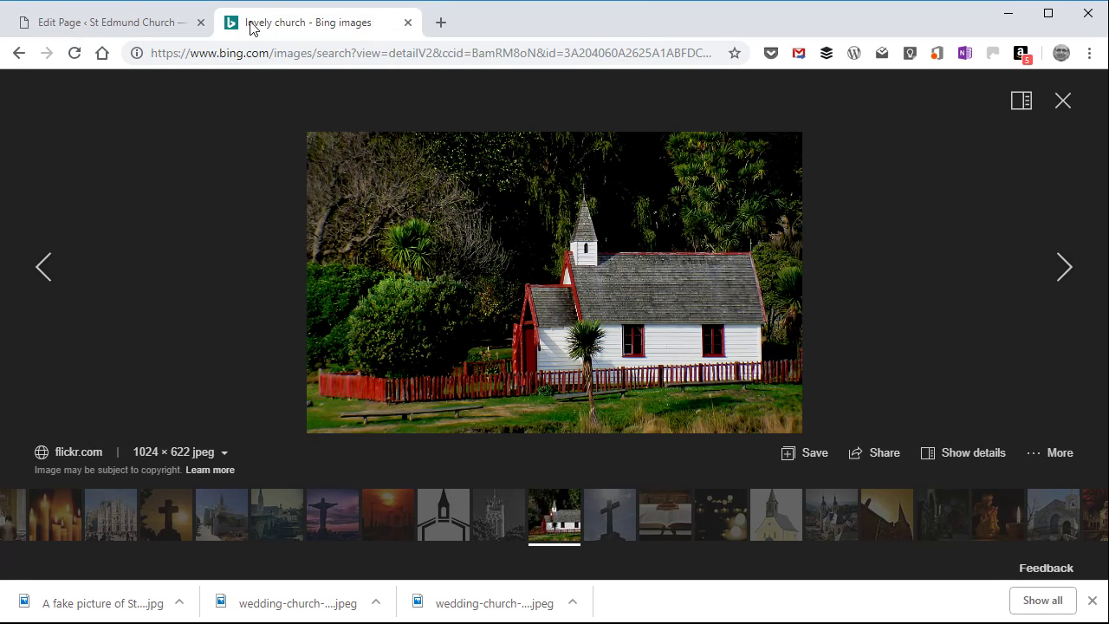
left_click(126, 23)
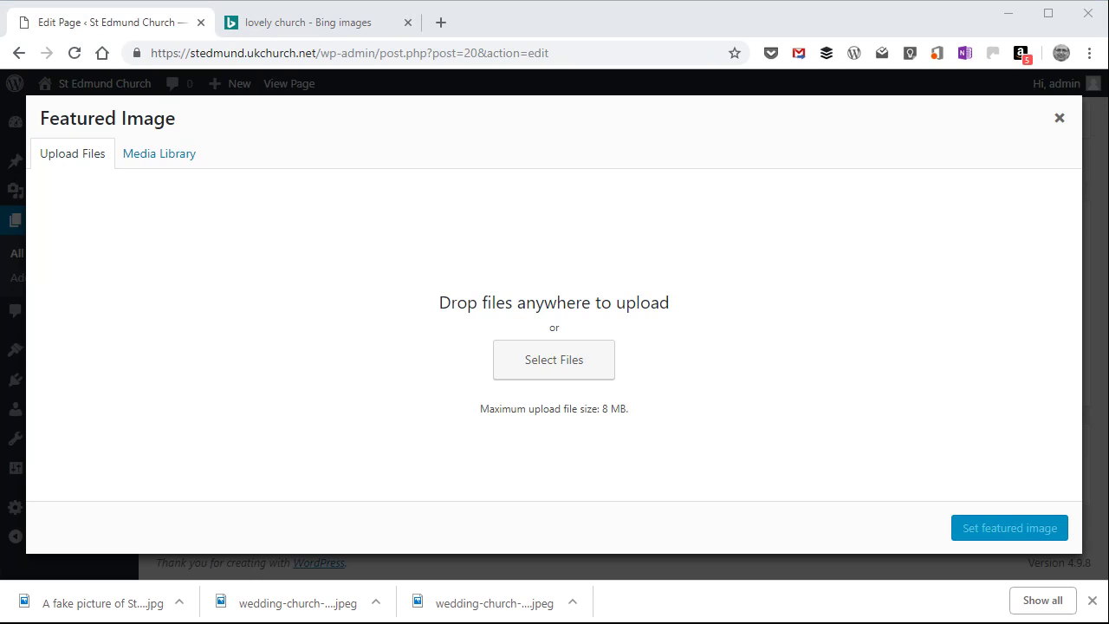
left_click_drag(102, 603, 514, 370)
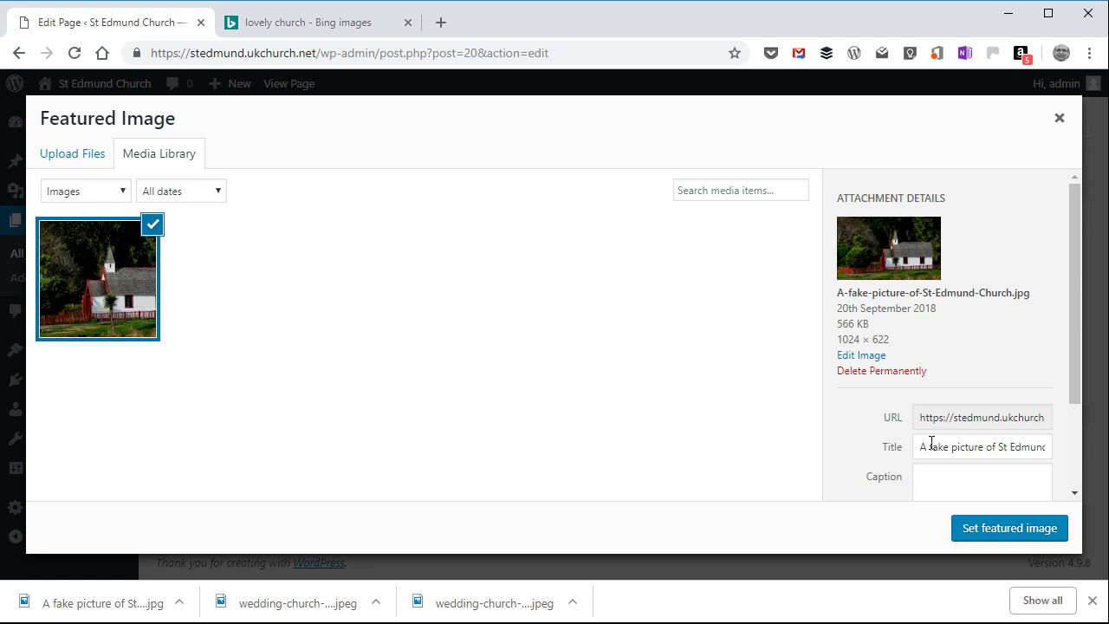
Step: Give the uploaded church picture the alt text "St Edmund Church (fake)" and set it as the page's featured image
scroll(932, 443, "down", 3)
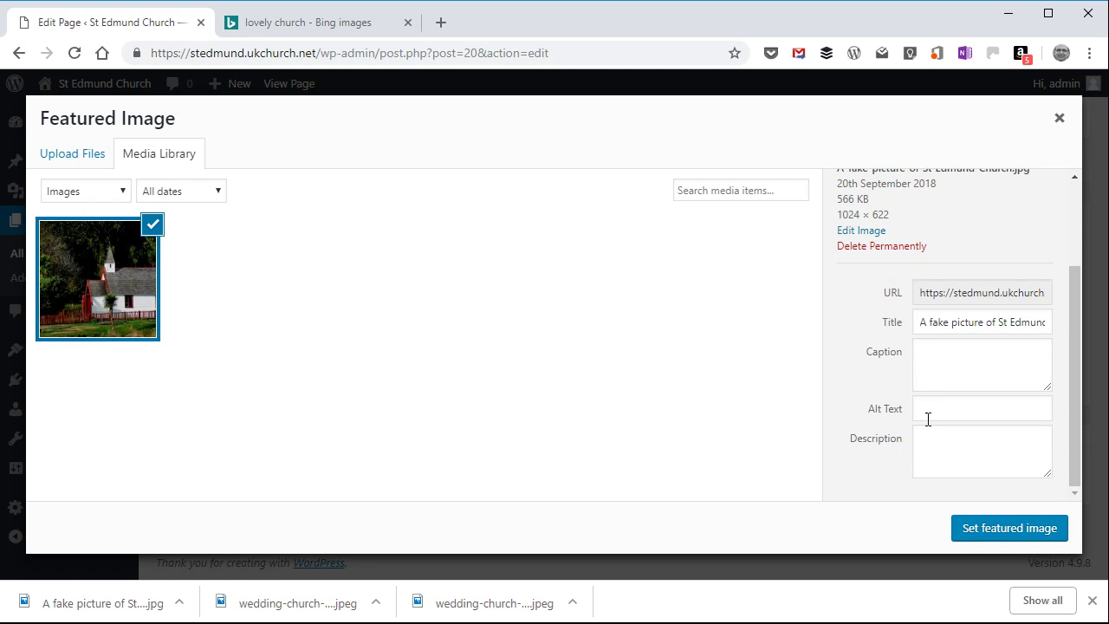
left_click(939, 414)
type("St ")
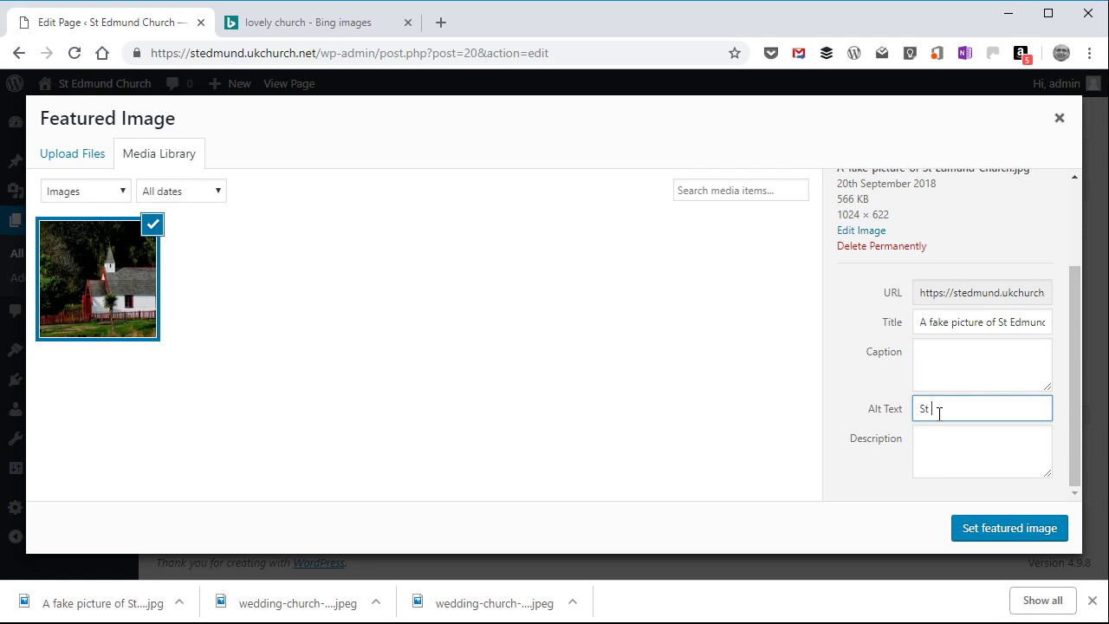
type("Edmund Church (fake)")
left_click(1015, 530)
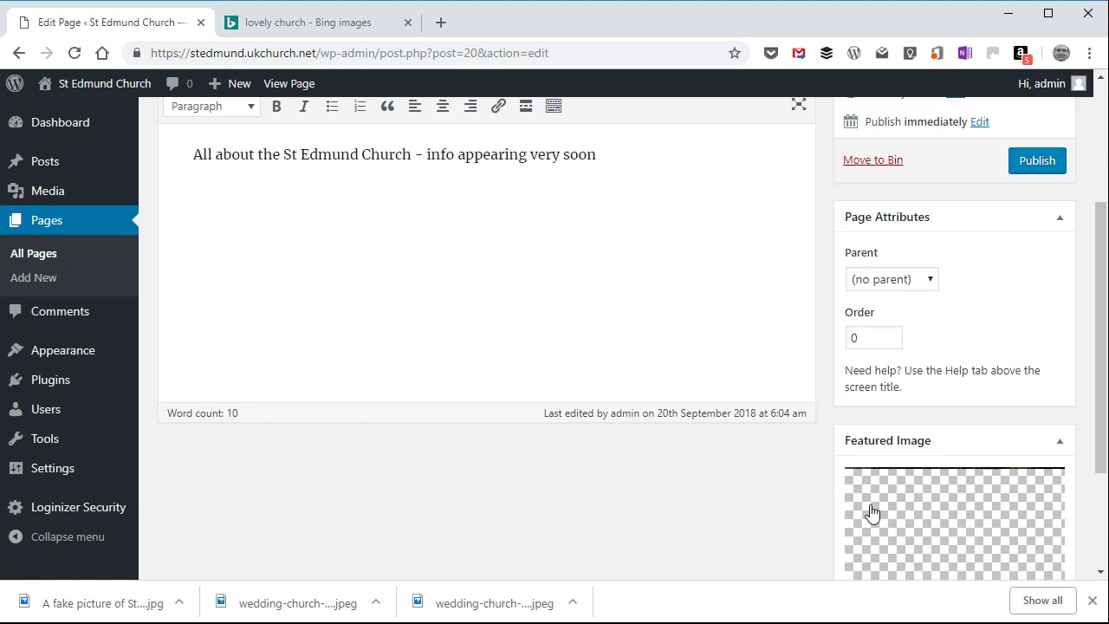
Step: Preview the About page draft, examine how its heading, featured image and text are laid out, and close the preview
scroll(804, 492, "down", 3)
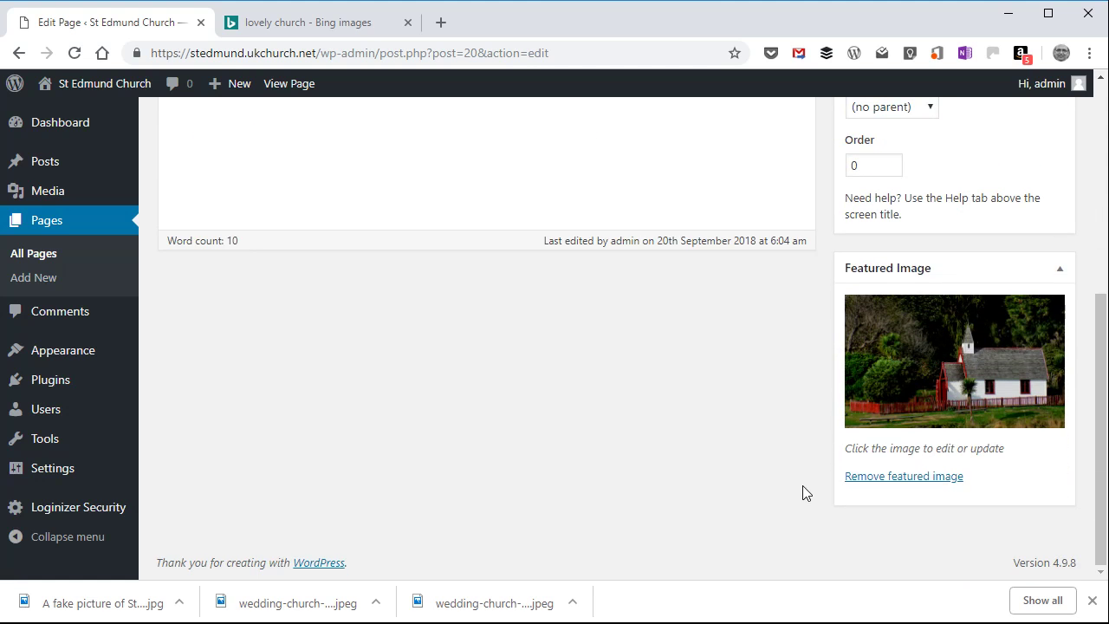
scroll(804, 493, "up", 5)
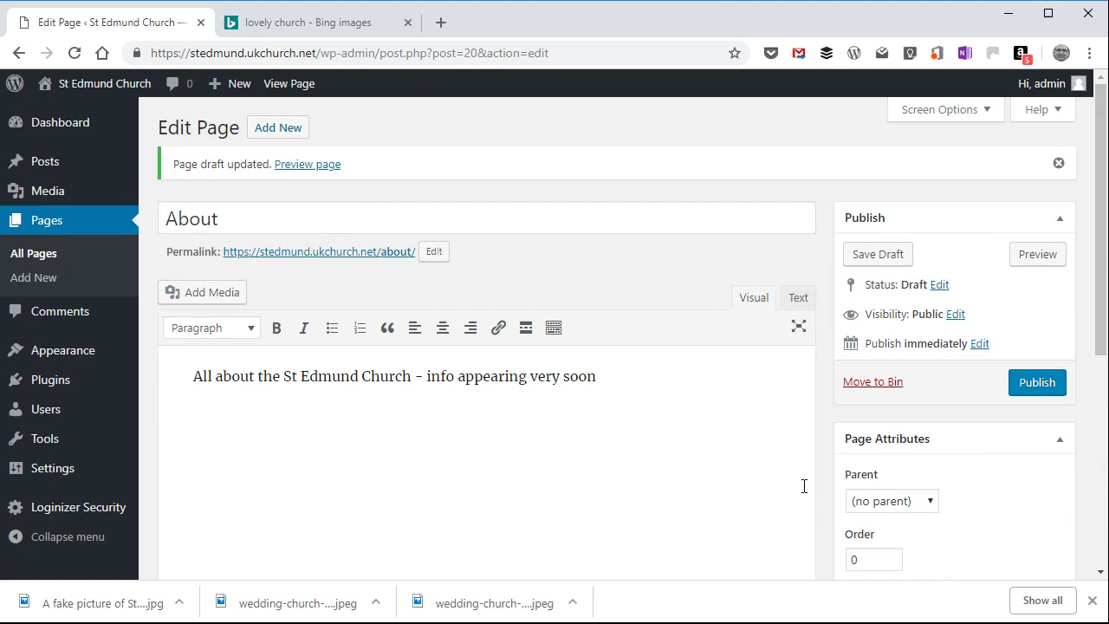
left_click(1039, 256)
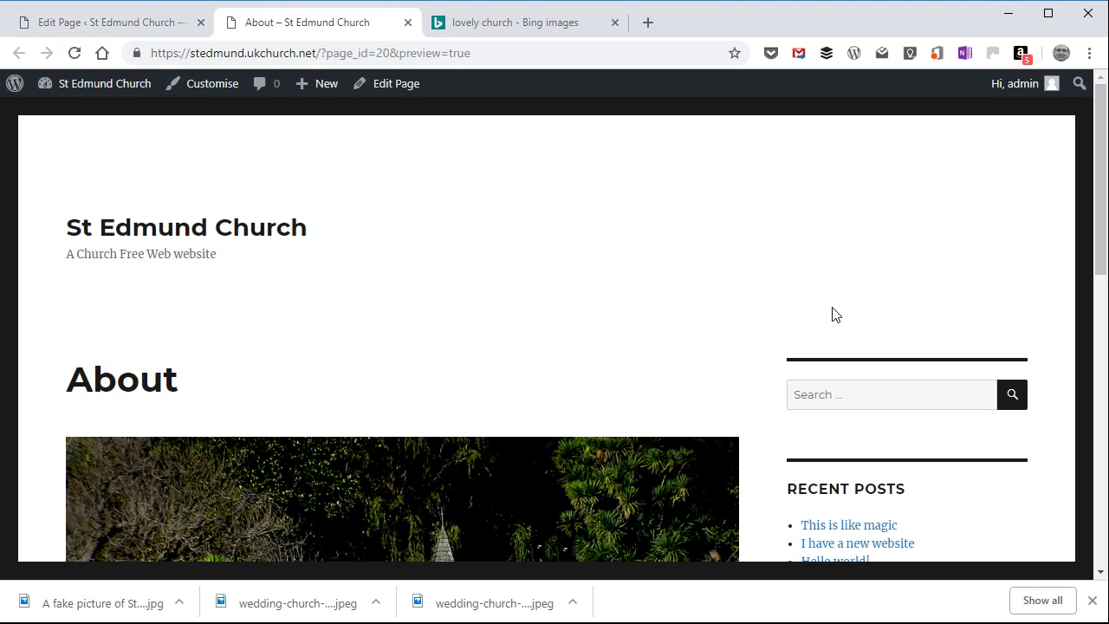
scroll(686, 309, "down", 3)
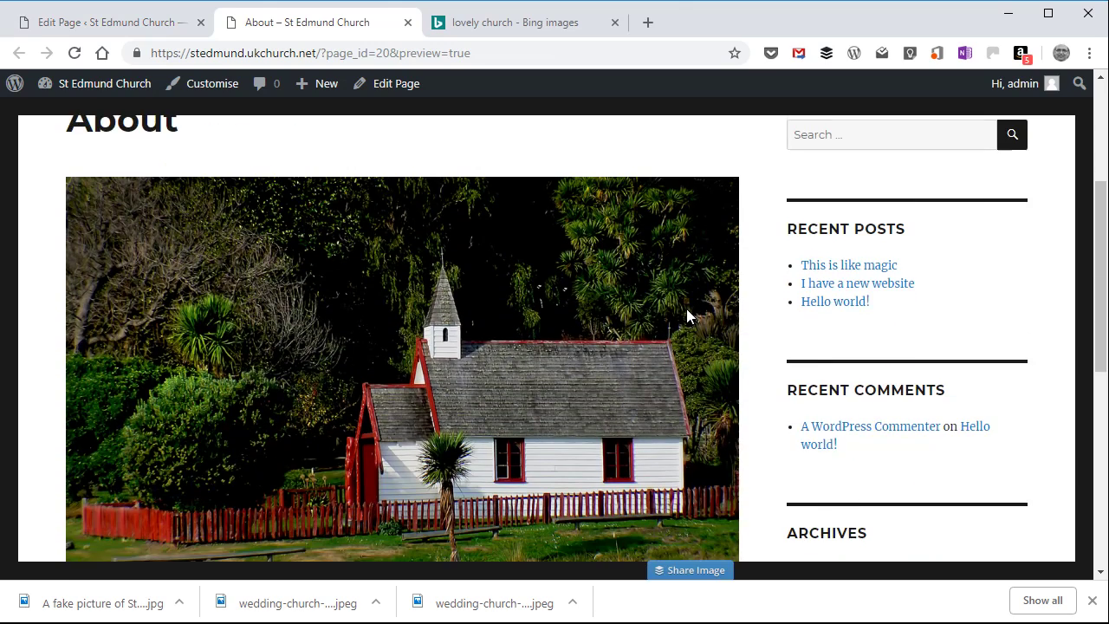
scroll(686, 310, "down", 4)
scroll(686, 309, "up", 3)
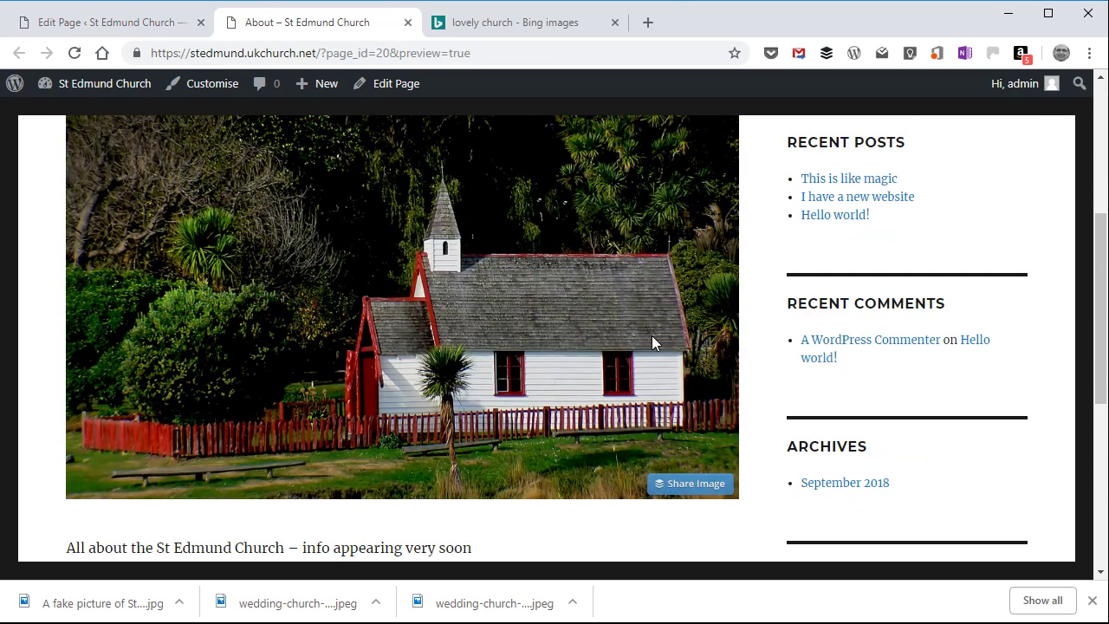
scroll(652, 338, "up", 4)
scroll(652, 338, "down", 4)
scroll(653, 343, "down", 5)
scroll(654, 343, "up", 9)
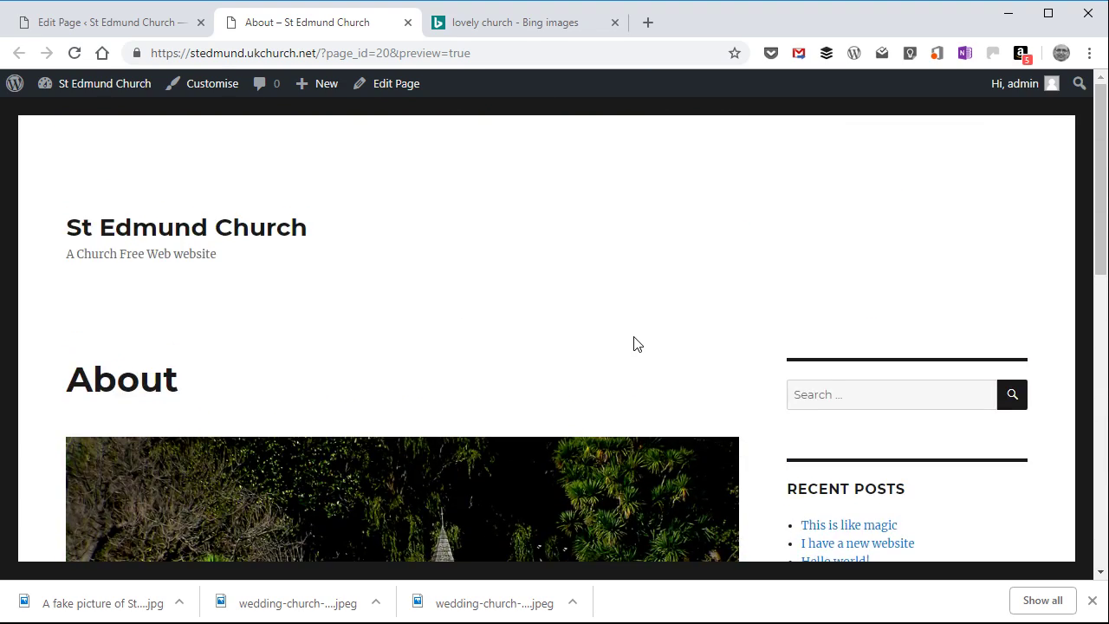
scroll(637, 344, "down", 3)
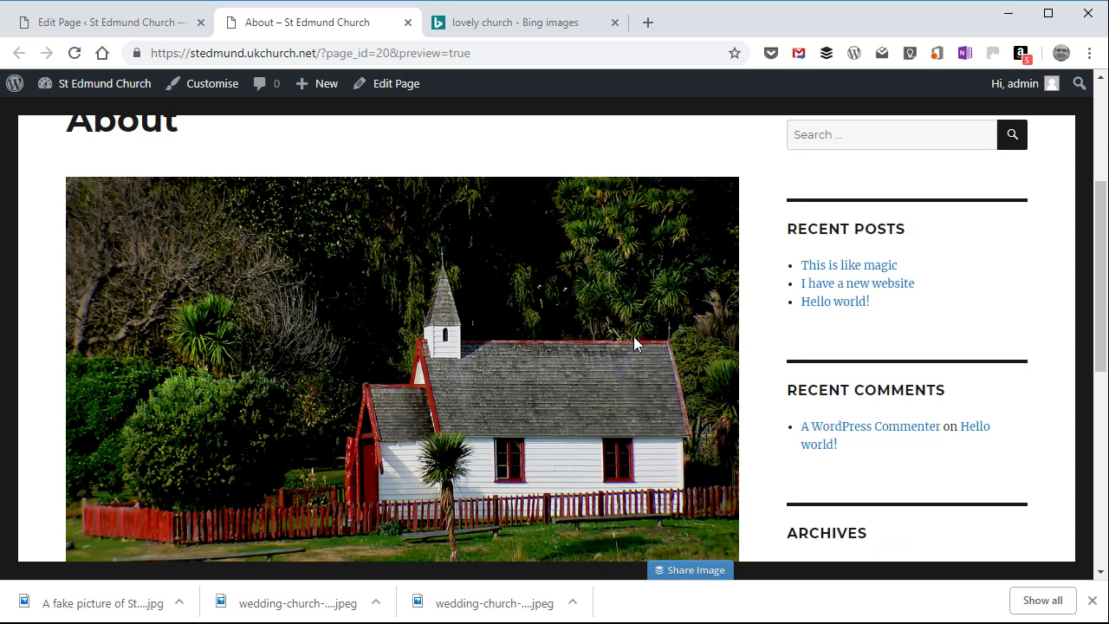
scroll(634, 344, "down", 4)
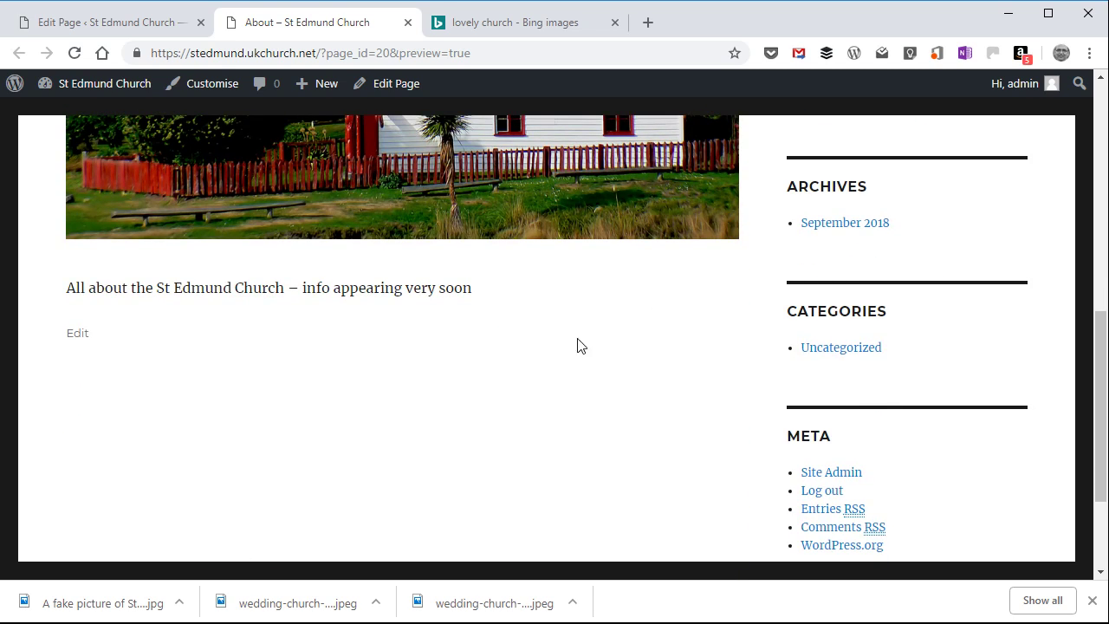
scroll(595, 344, "up", 3)
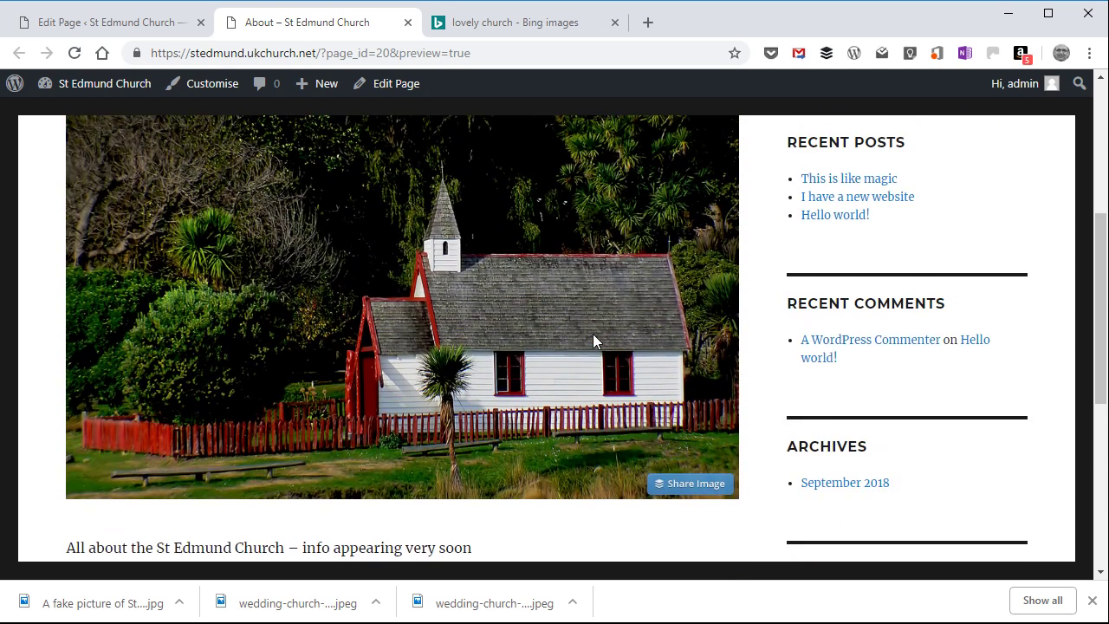
scroll(593, 341, "up", 5)
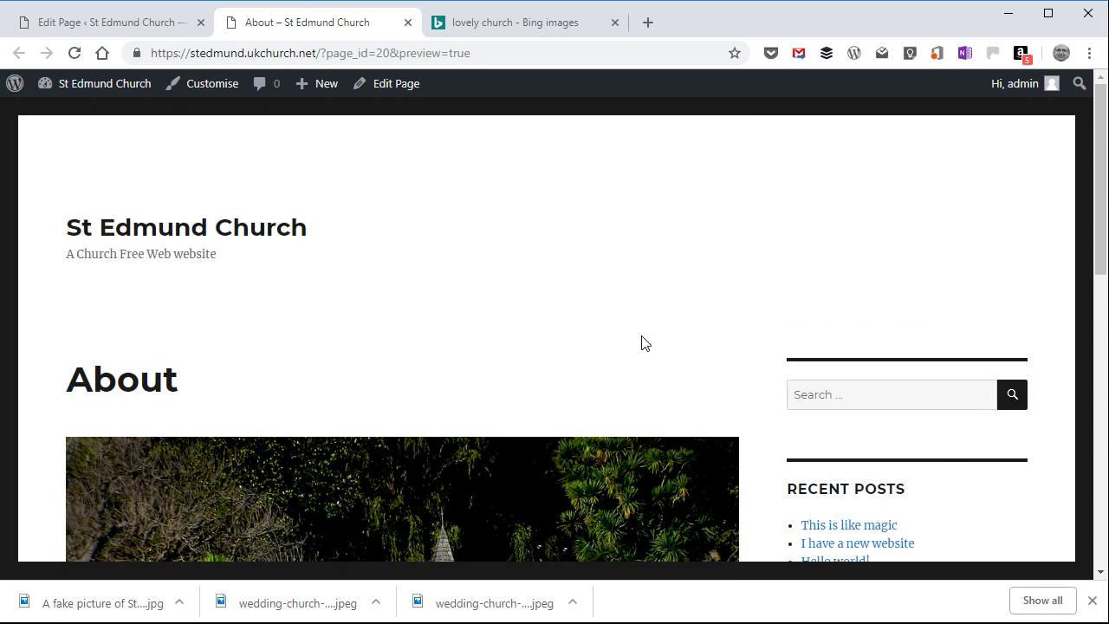
left_click(409, 22)
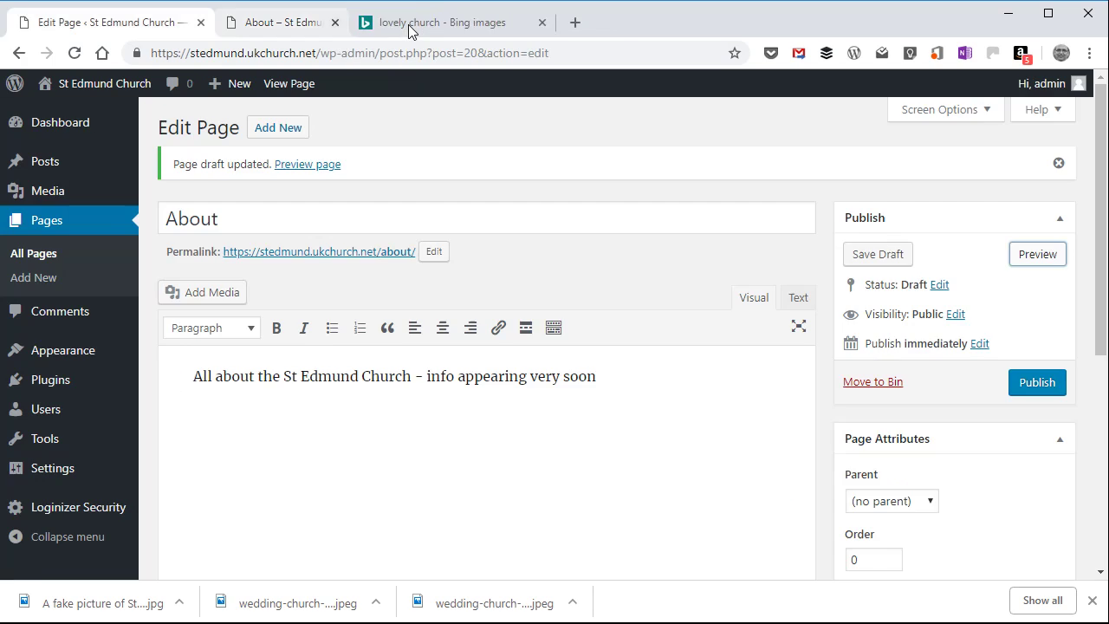
Step: Publish the About page and visit the live site's home page to look over its content
left_click(1037, 388)
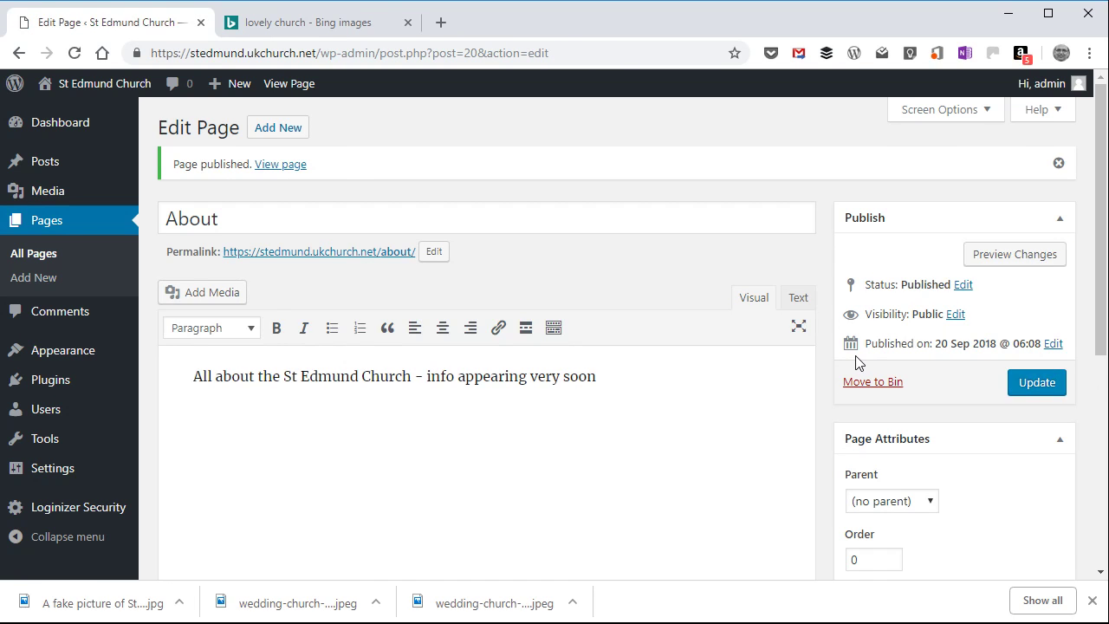
mouse_move(129, 84)
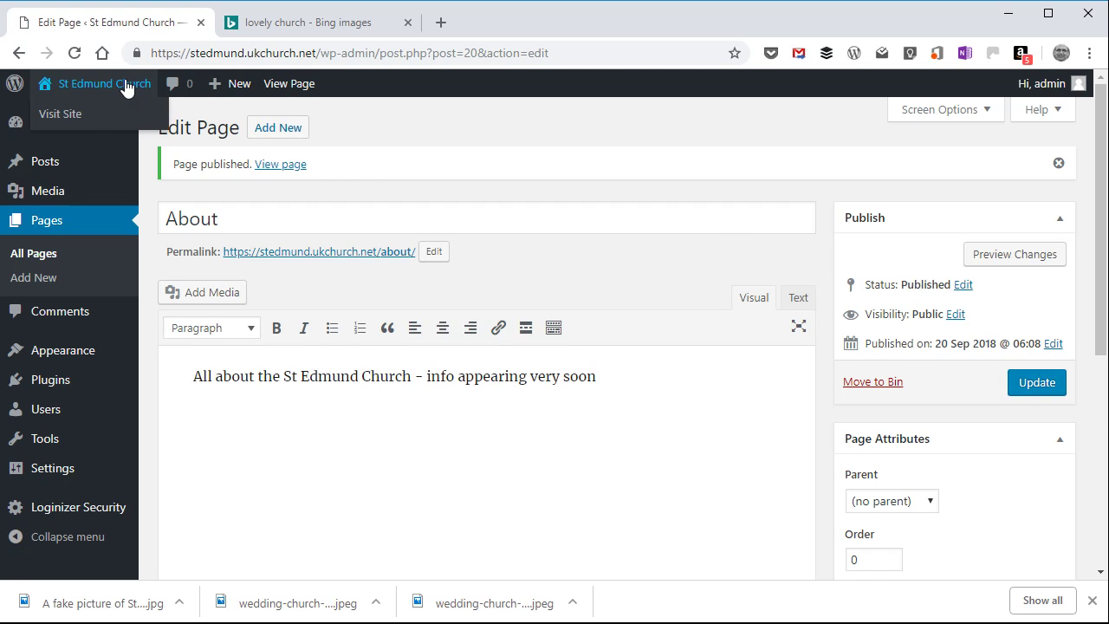
left_click(84, 114)
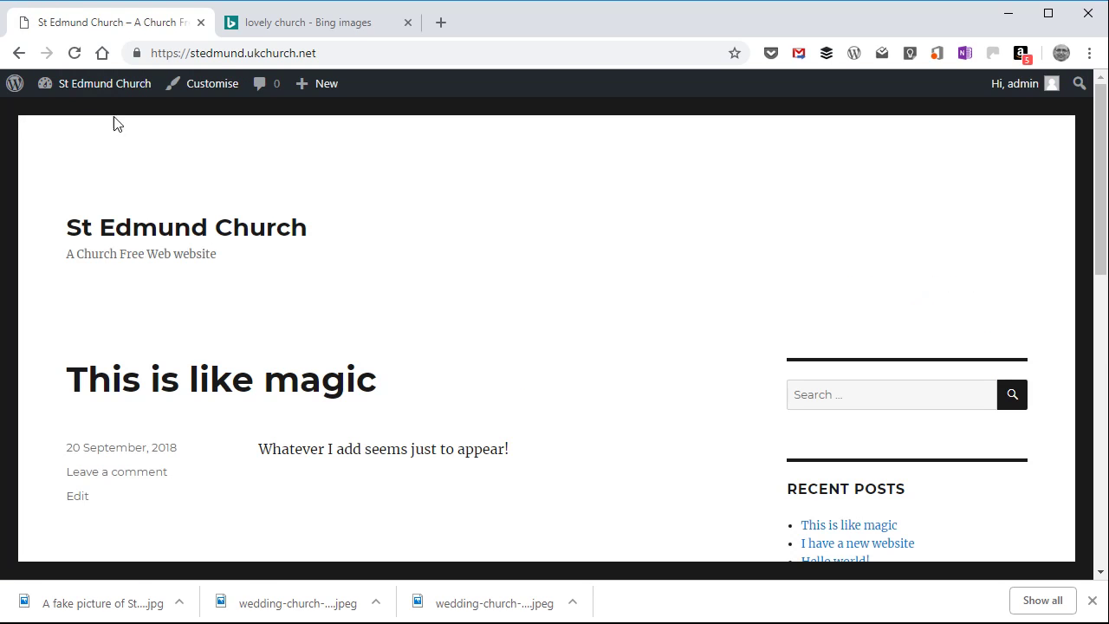
scroll(387, 203, "down", 9)
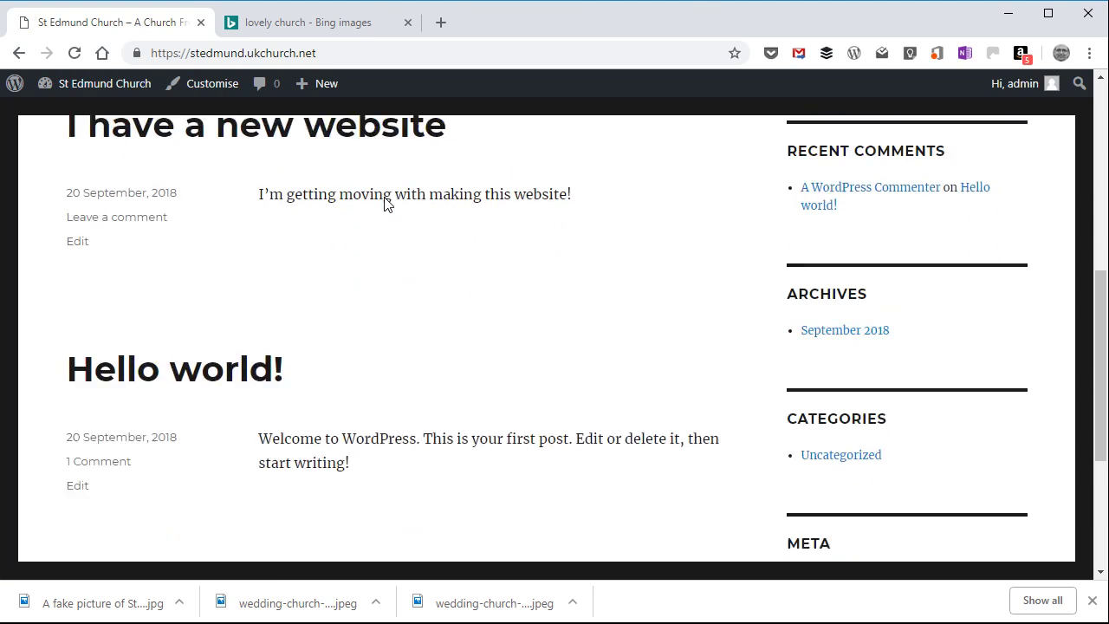
scroll(387, 203, "up", 10)
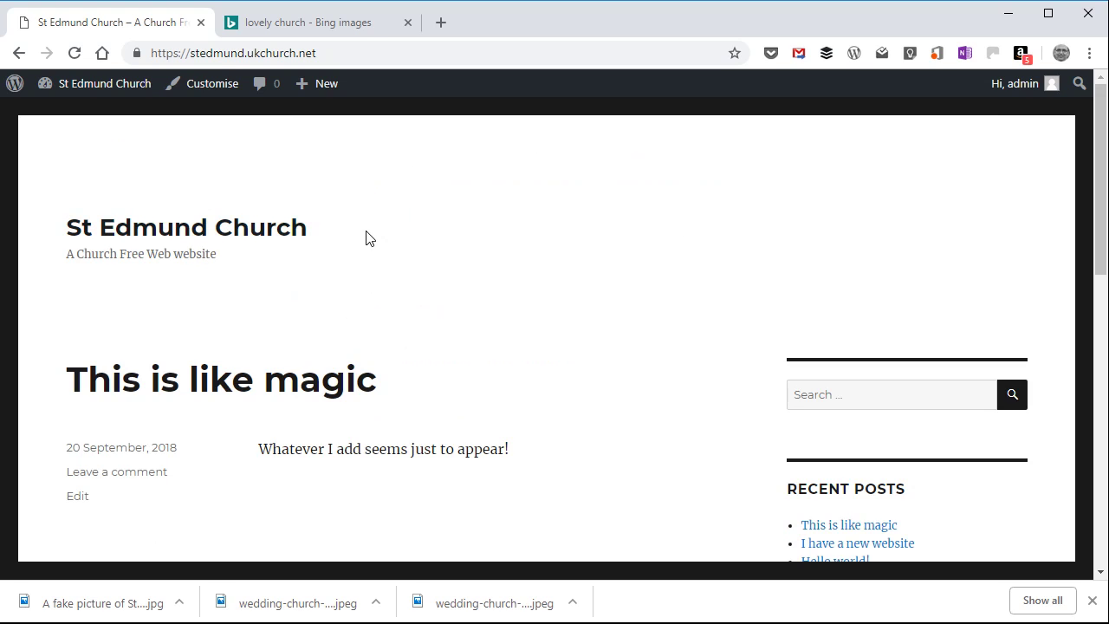
Step: Create a new site menu named "Main Menu" in the customiser and assign it to the Primary Menu location
left_click(215, 84)
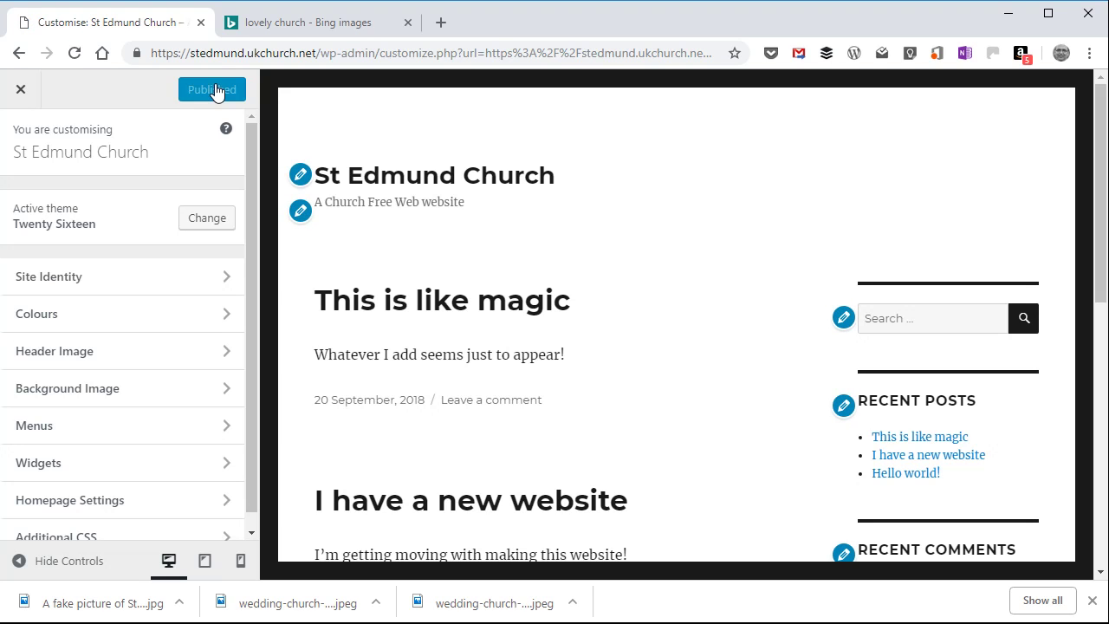
left_click(179, 433)
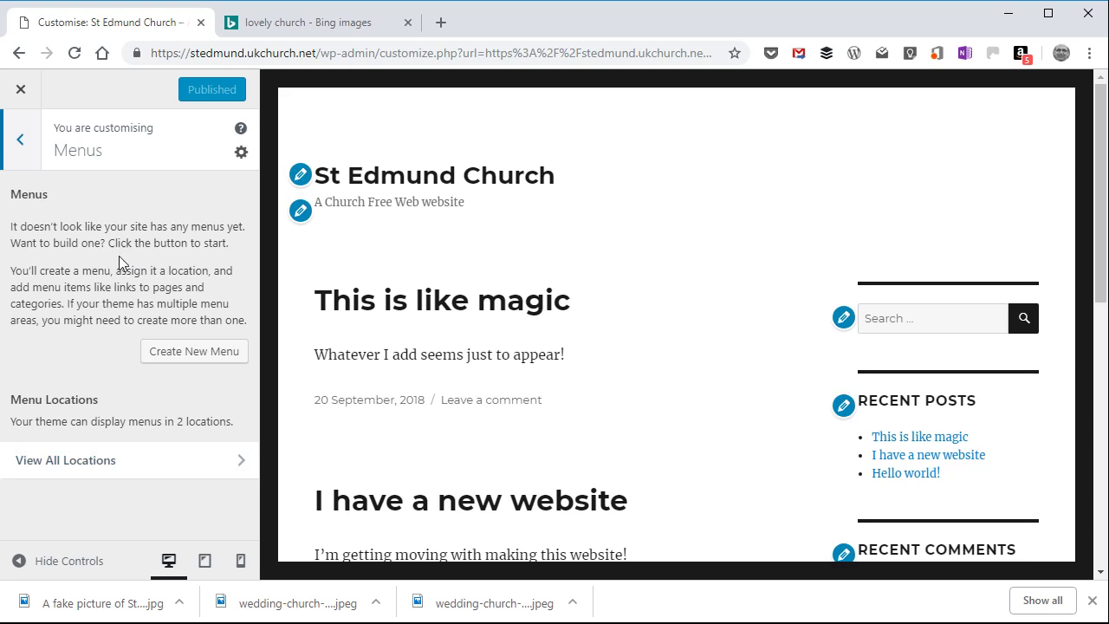
left_click(195, 352)
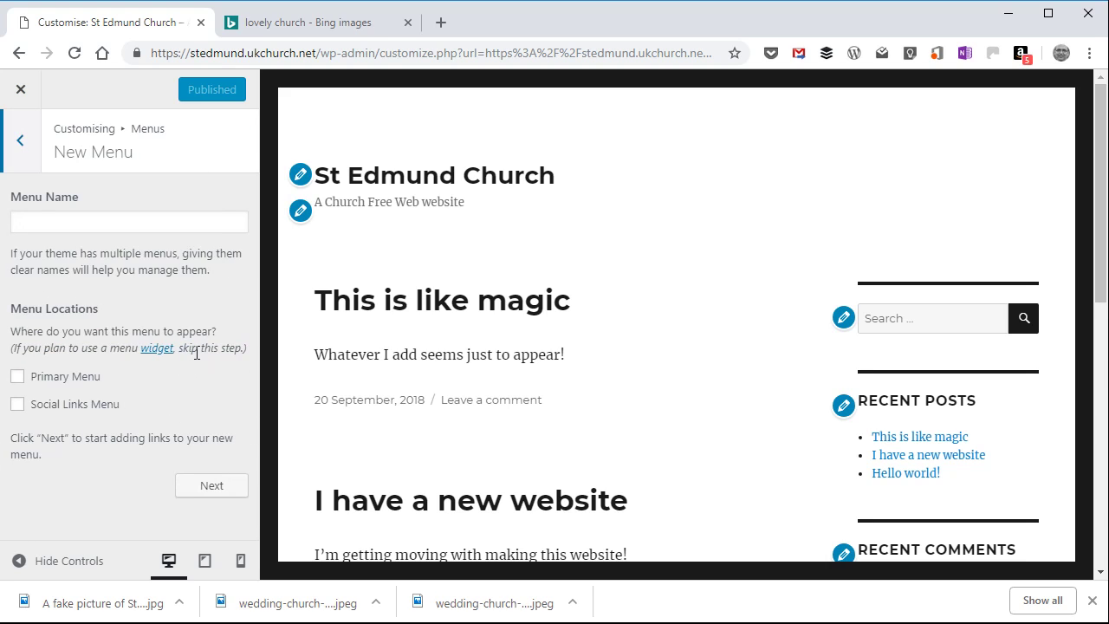
left_click(130, 229)
type("Main Men")
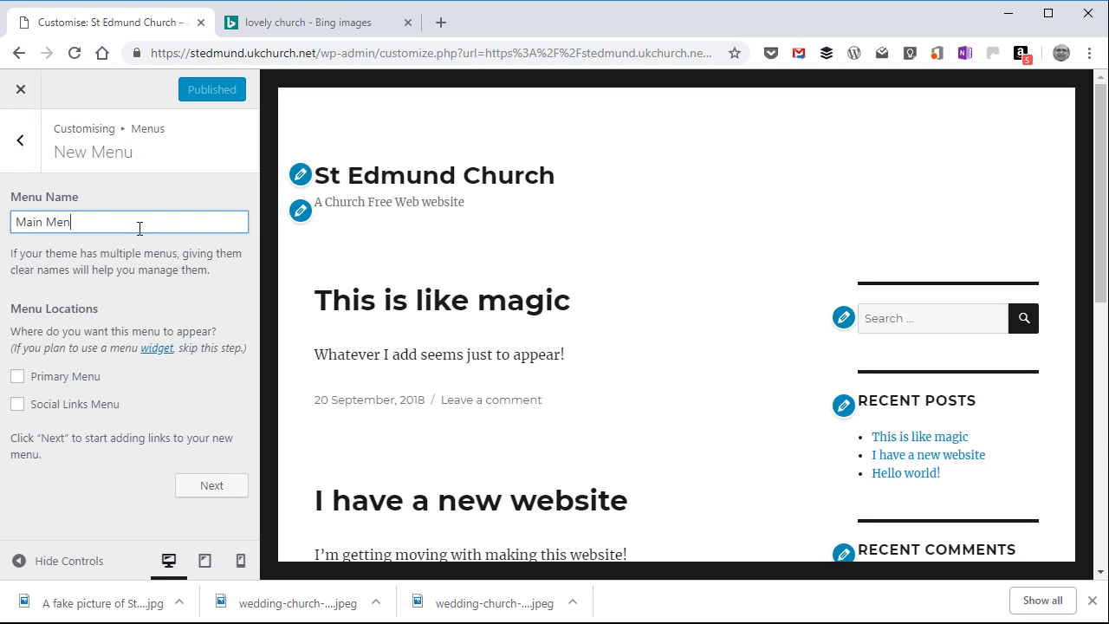
type("u")
left_click(17, 378)
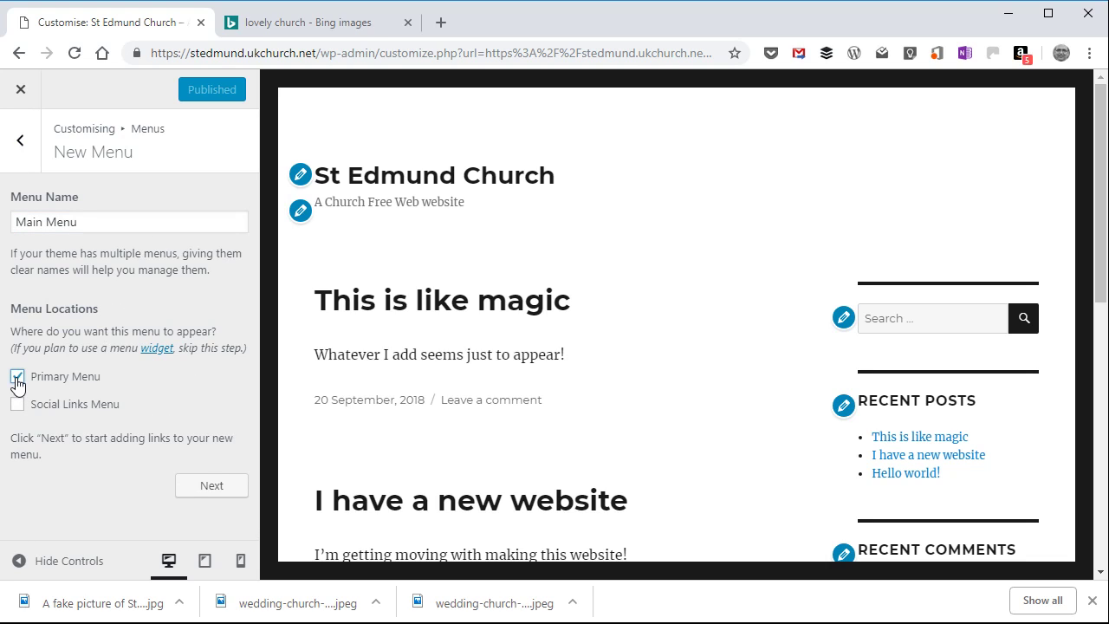
left_click(213, 487)
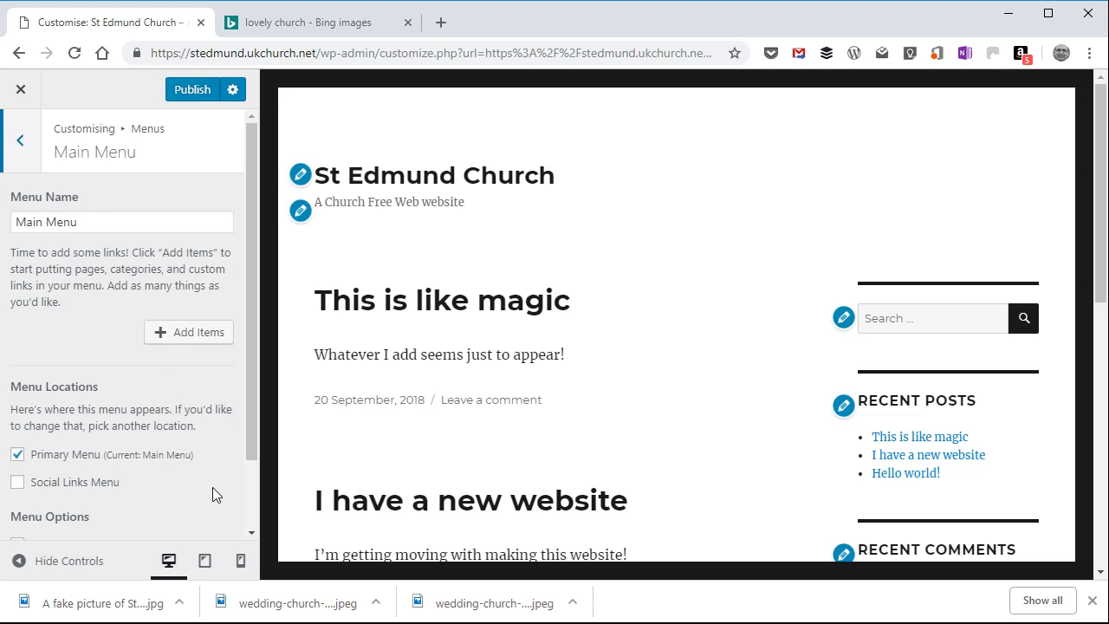
Step: Add the Home link and the About page to the Main Menu and publish the change
left_click(198, 333)
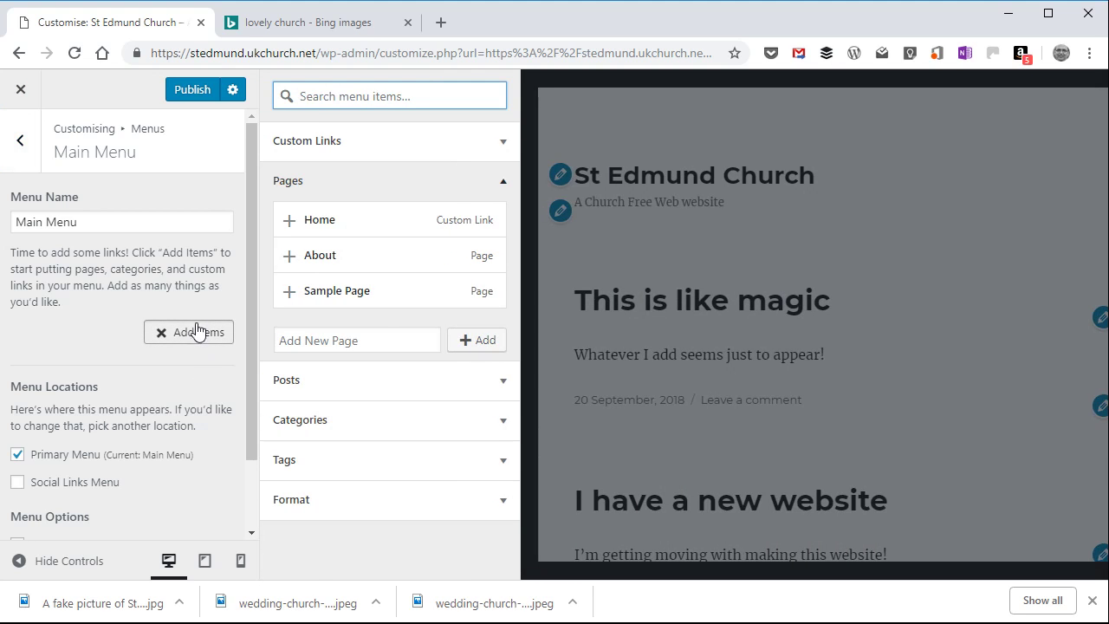
left_click(326, 228)
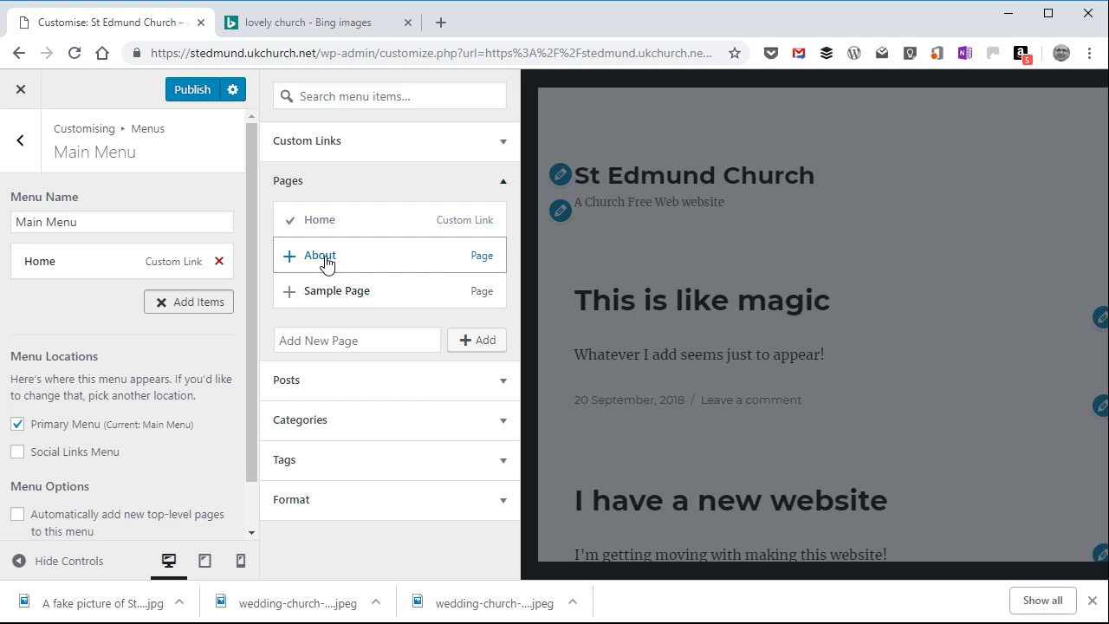
left_click(325, 260)
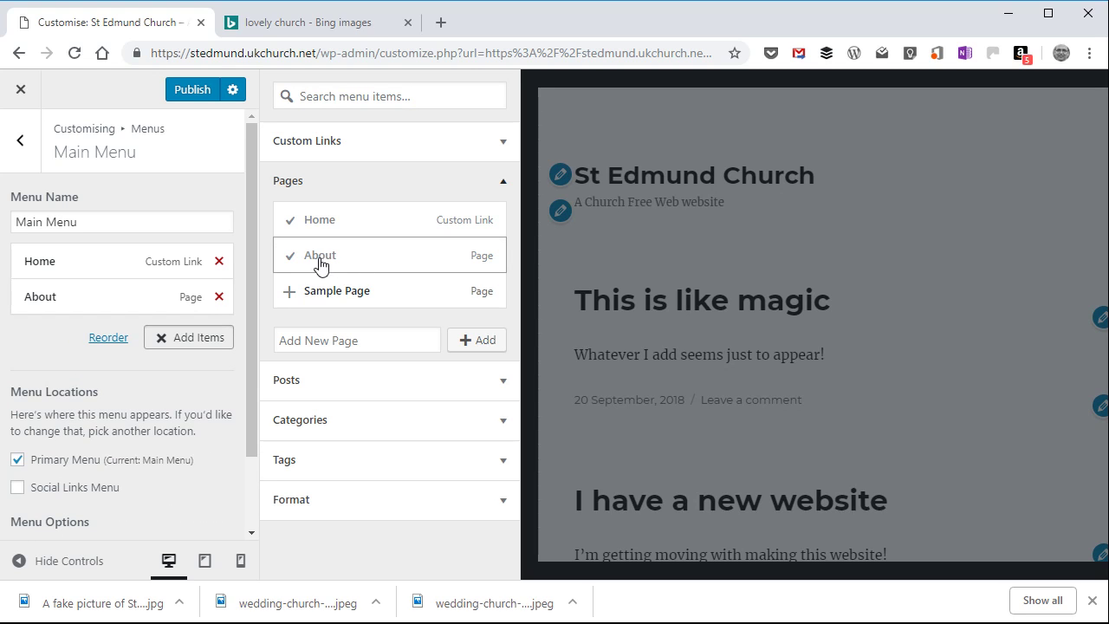
left_click(191, 90)
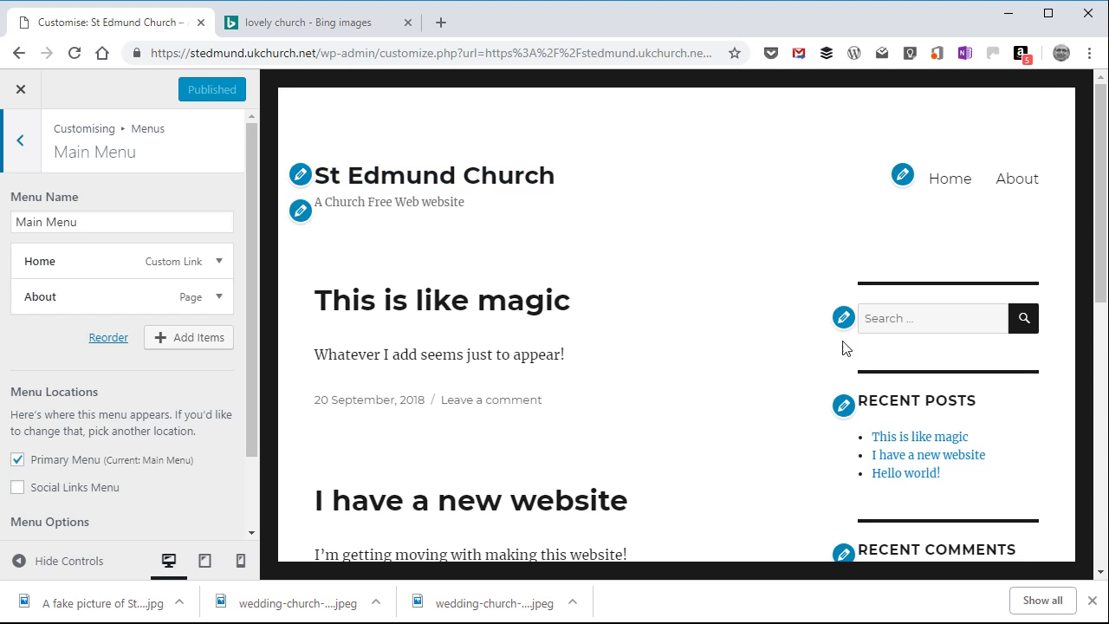
Step: Look over the sidebar sections in the site preview and open the Sidebar widget area for customising
scroll(822, 394, "down", 2)
scroll(822, 394, "down", 5)
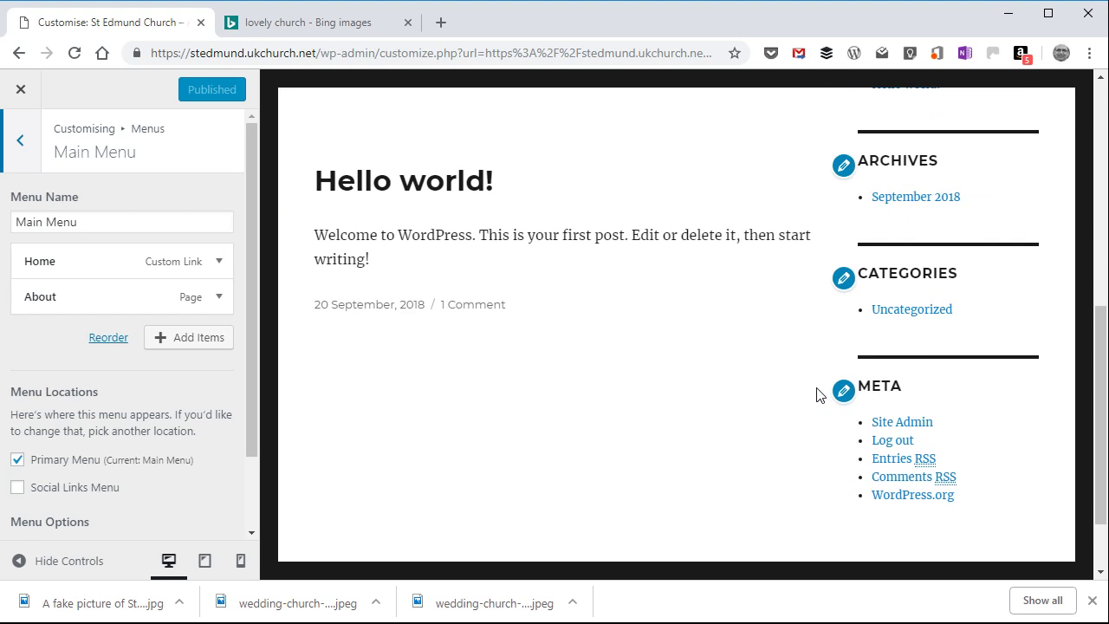
scroll(816, 395, "up", 7)
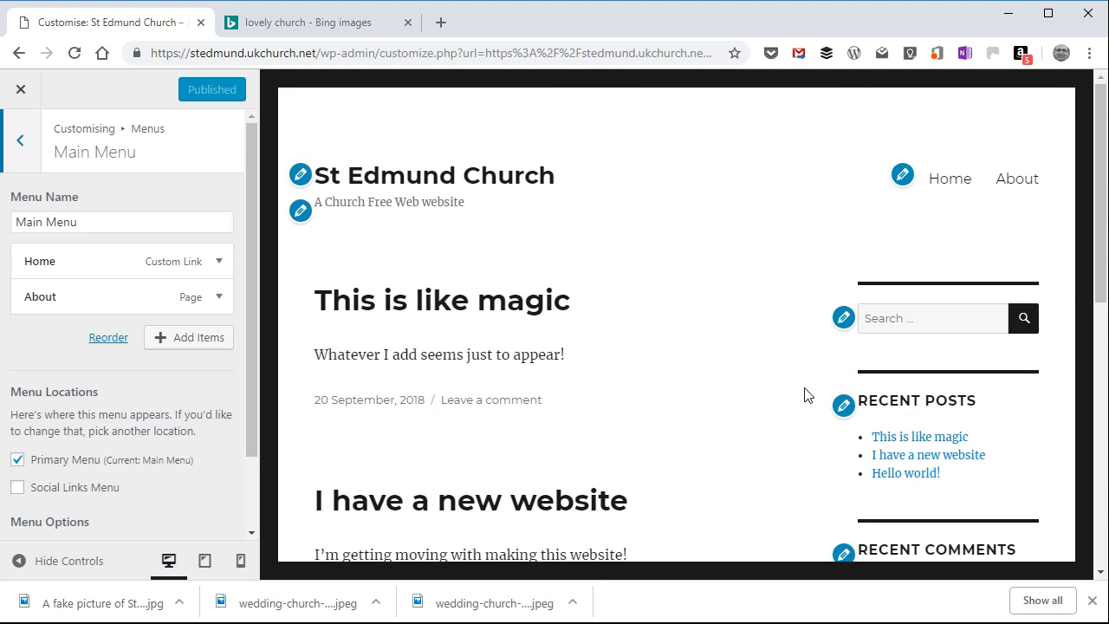
scroll(804, 393, "down", 8)
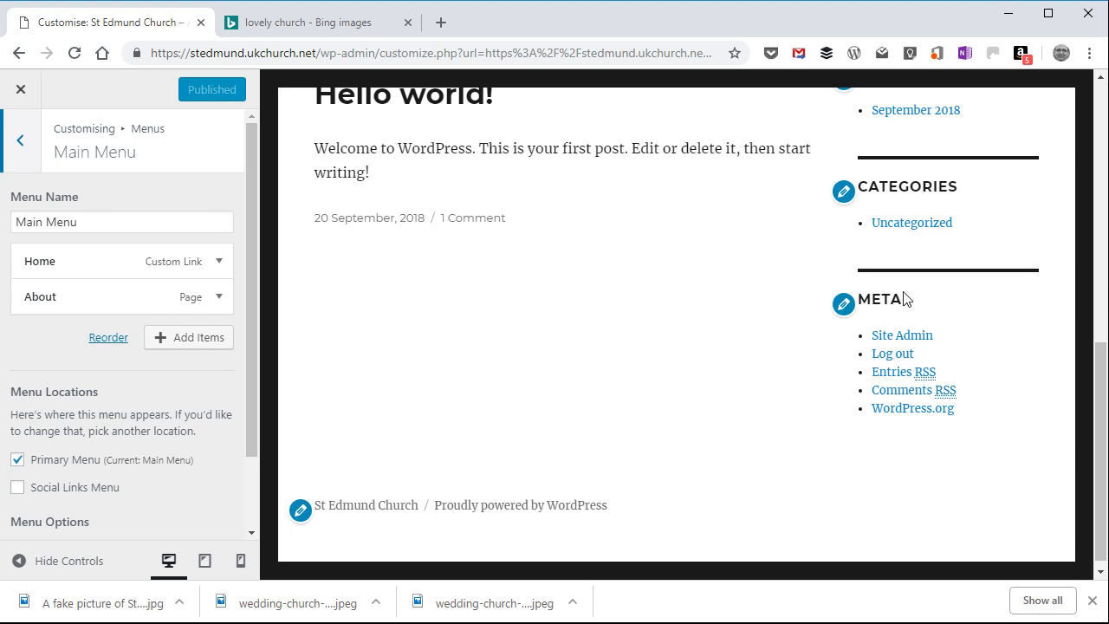
scroll(882, 316, "up", 8)
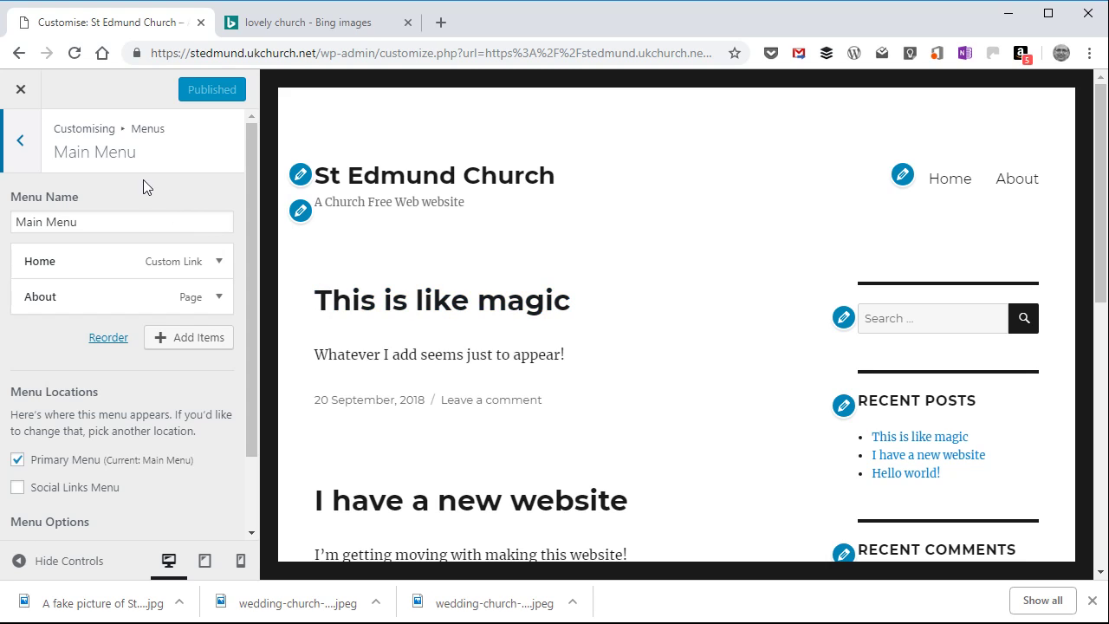
left_click(21, 147)
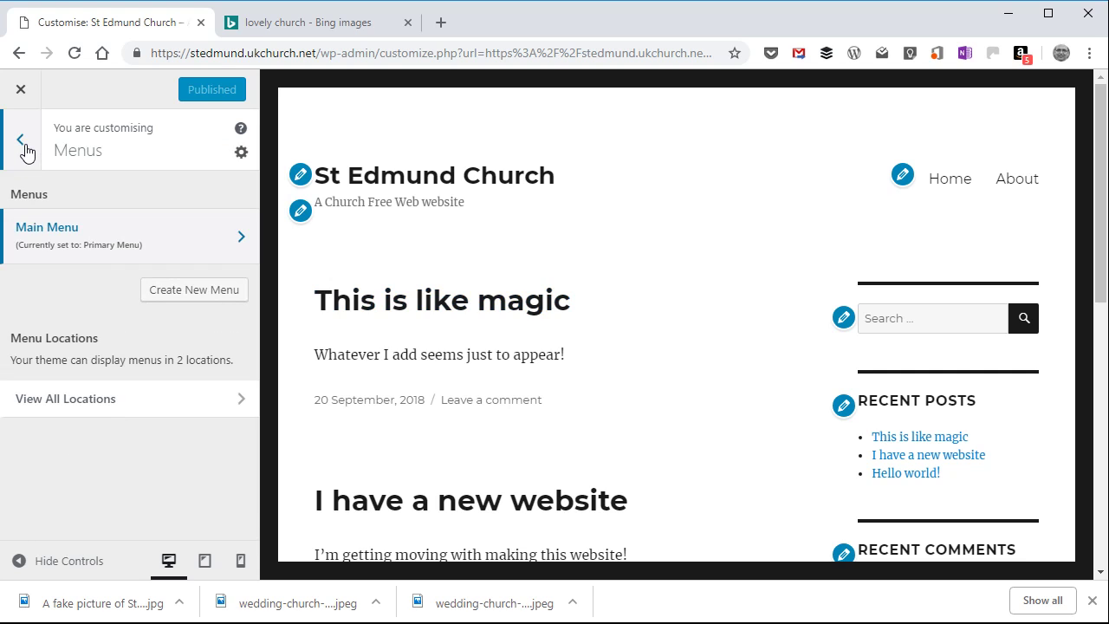
left_click(21, 144)
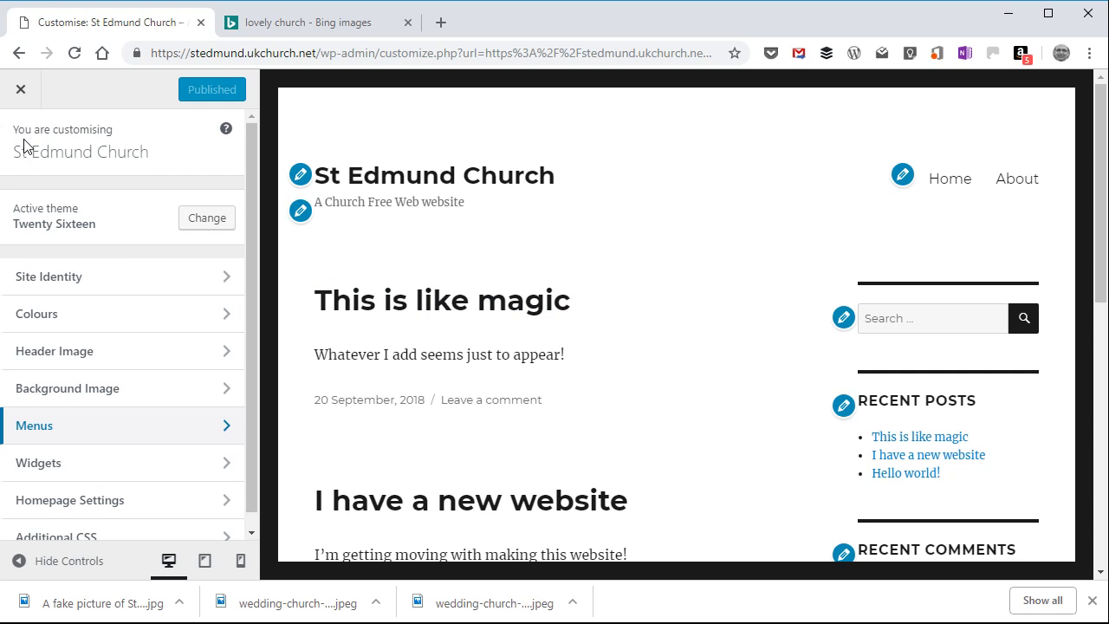
scroll(26, 152, "down", 1)
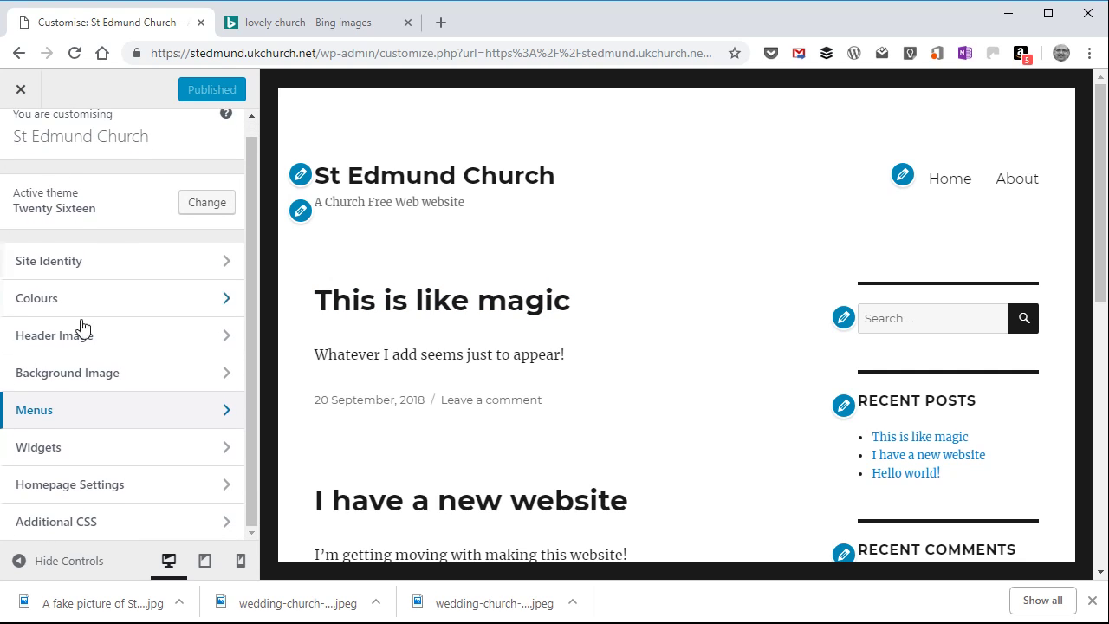
left_click(76, 449)
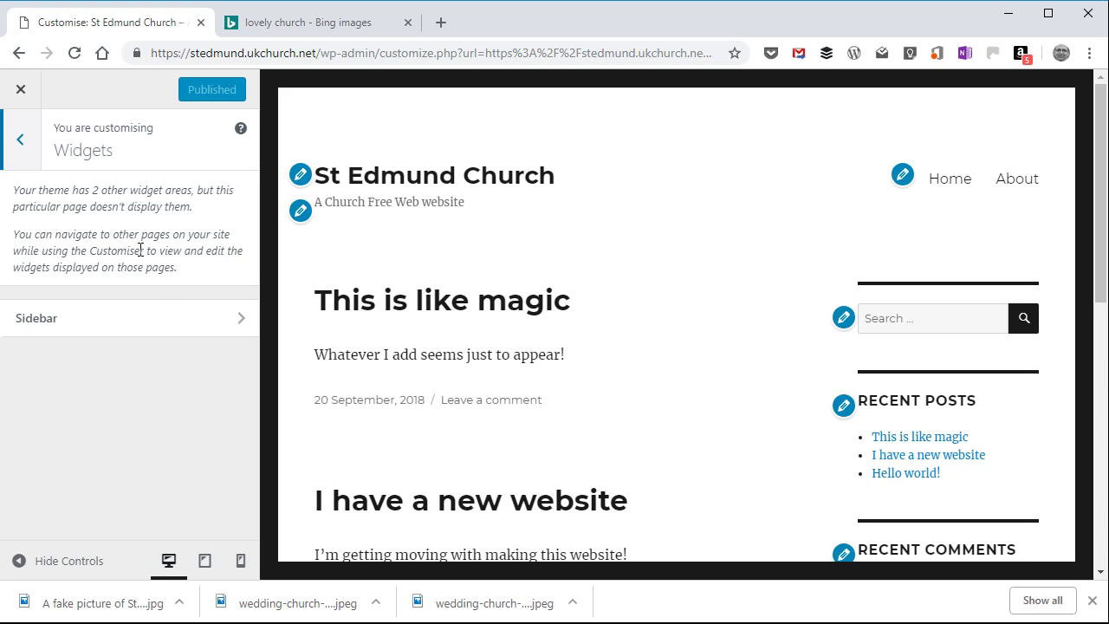
left_click(173, 321)
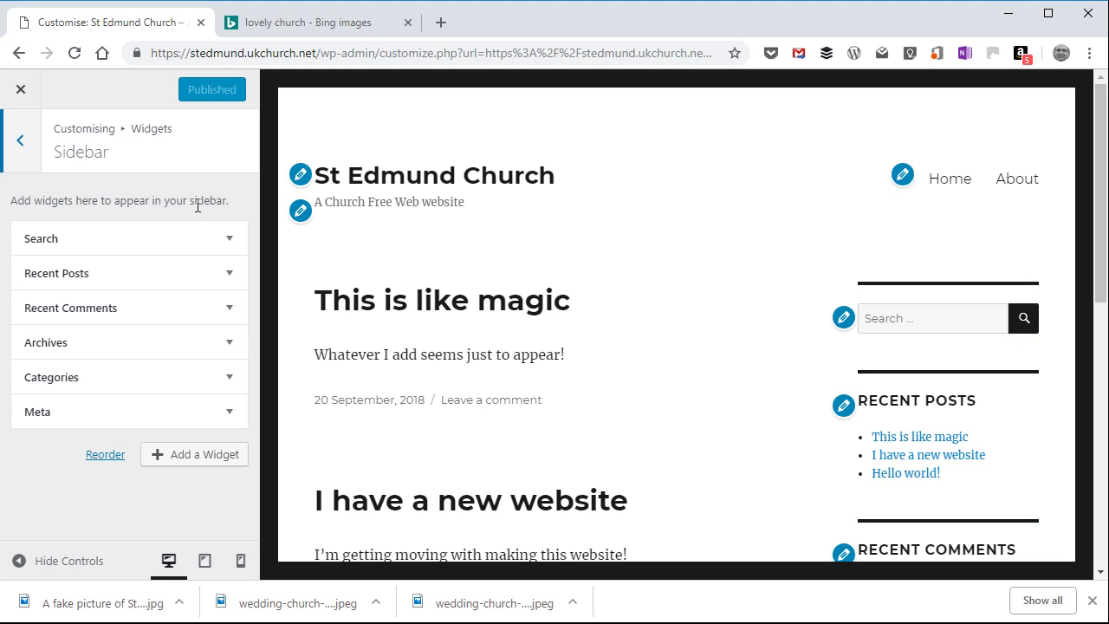
Step: Remove the Search, Recent Posts and Recent Comments widgets from the Sidebar widget area
scroll(658, 329, "down", 5)
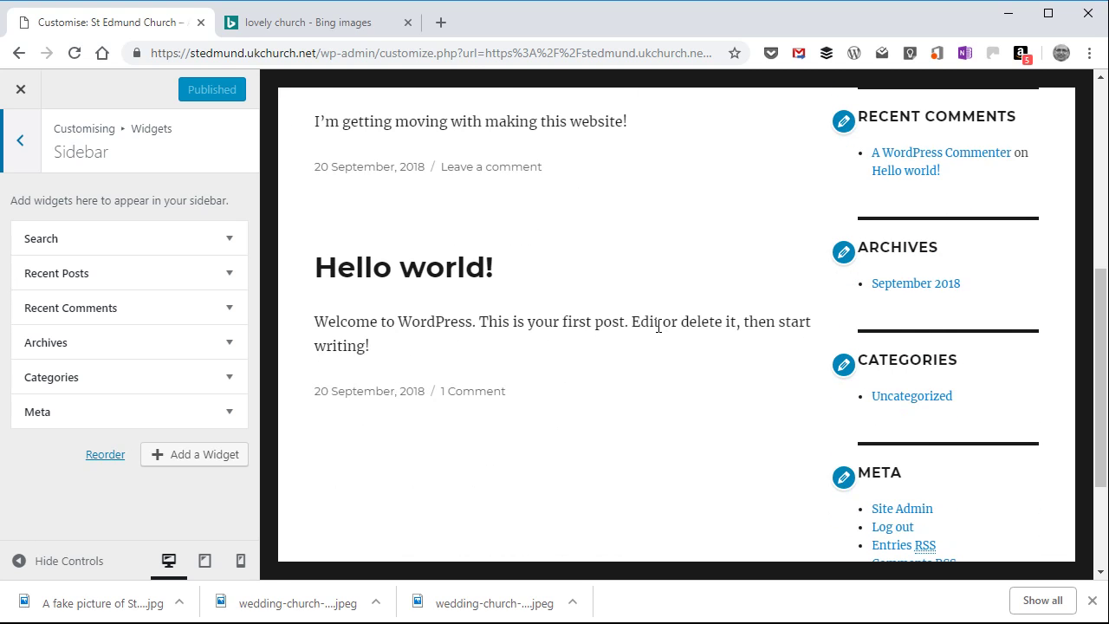
scroll(659, 327, "down", 2)
scroll(659, 332, "up", 7)
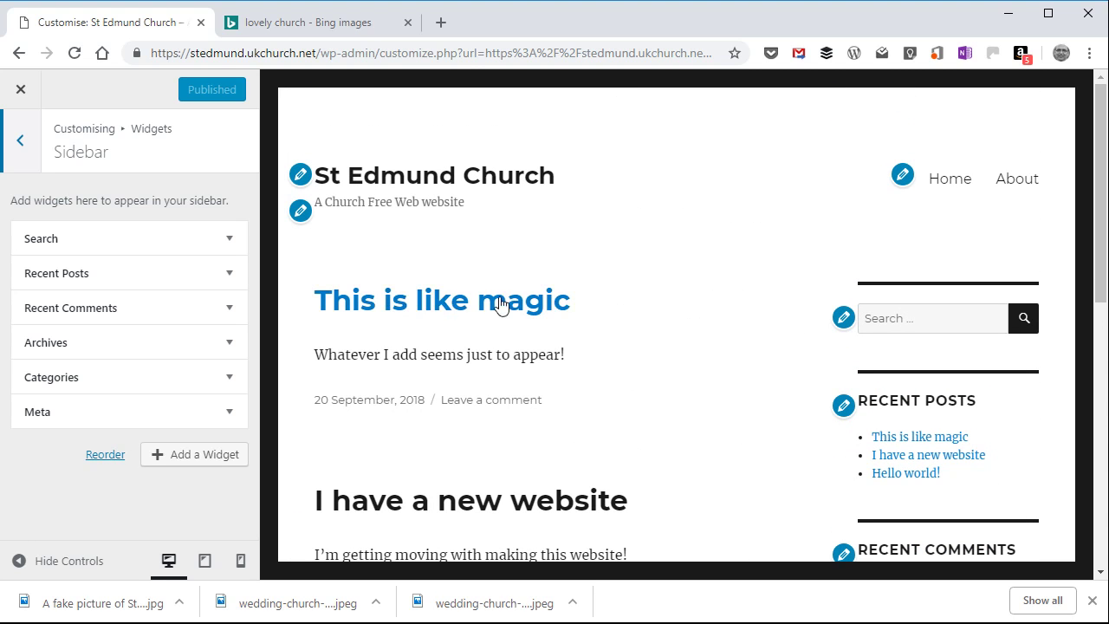
left_click(229, 242)
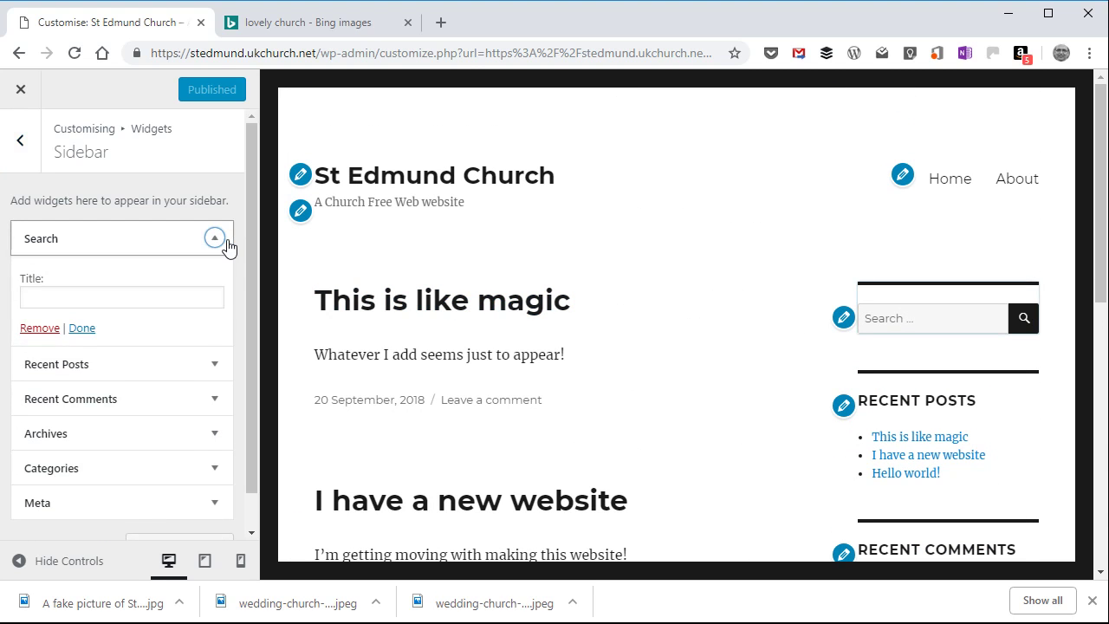
left_click(49, 337)
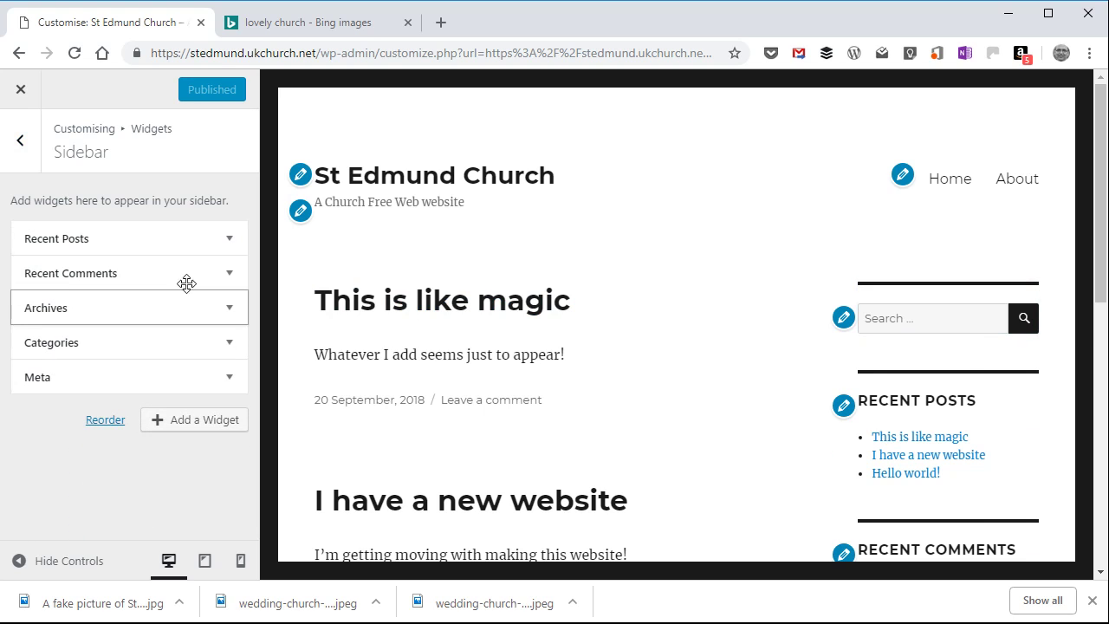
left_click(230, 248)
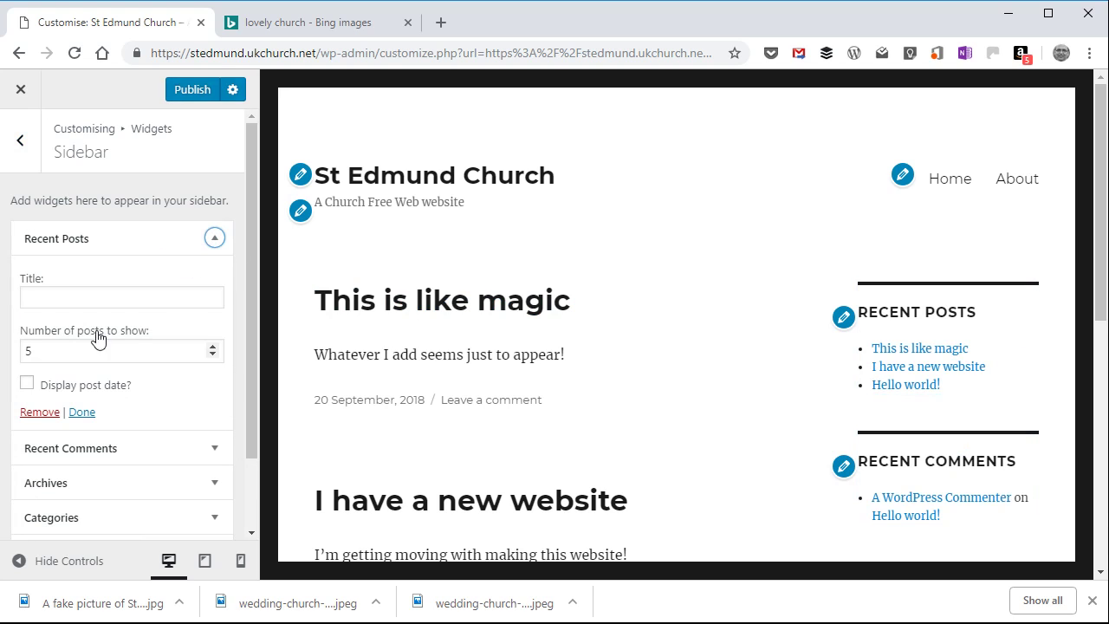
left_click(43, 413)
left_click(230, 239)
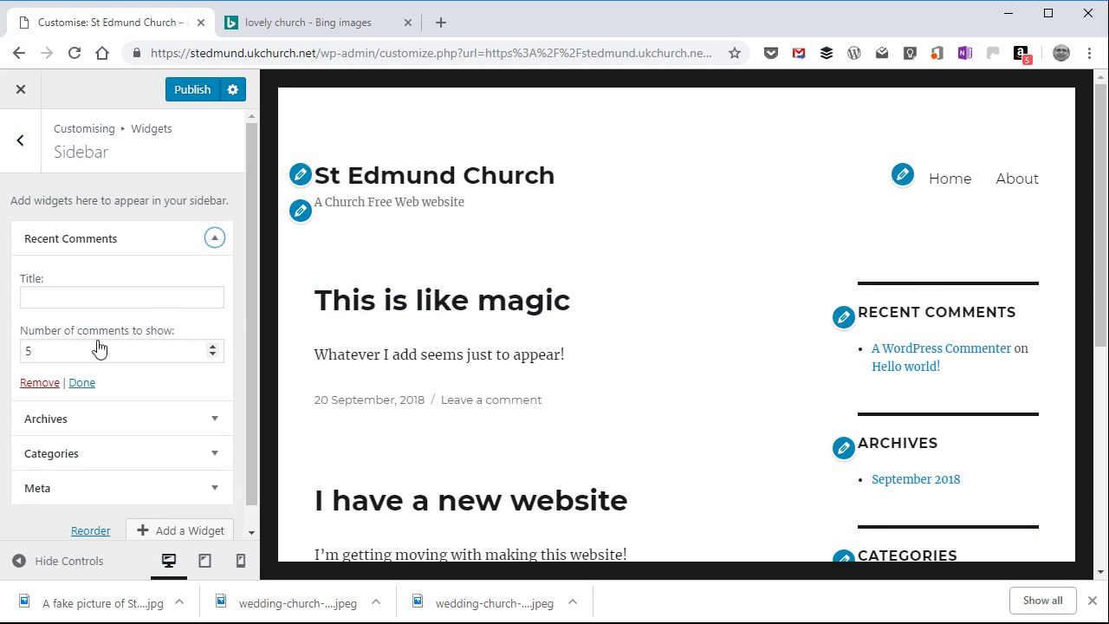
left_click(44, 387)
Step: Remove the Archives, Categories and Meta widgets from the Sidebar widget area
left_click(227, 239)
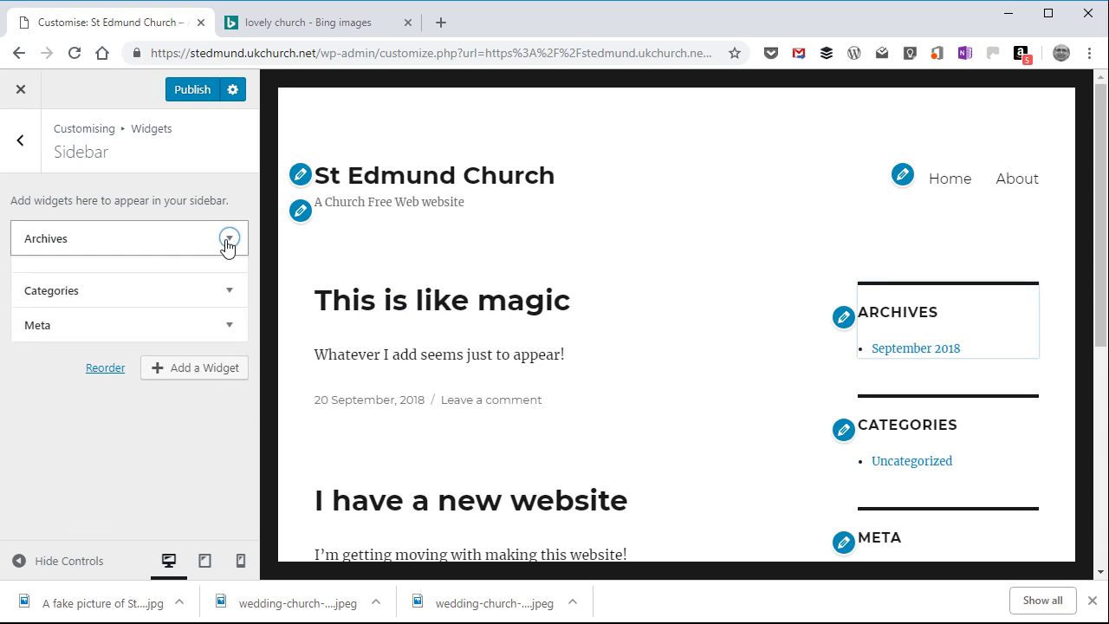
left_click(40, 378)
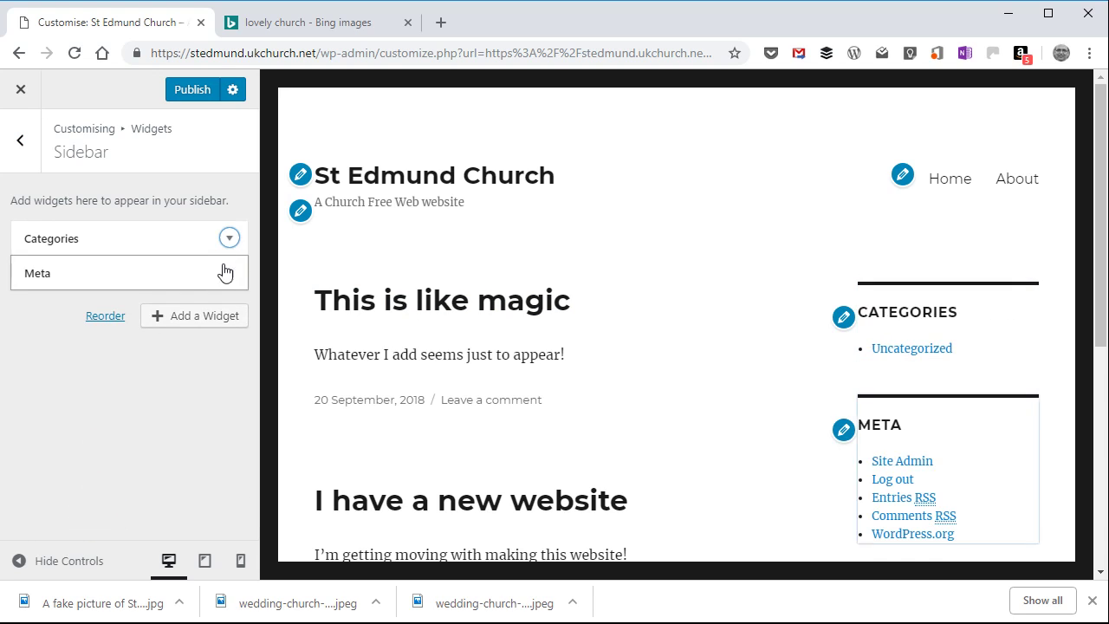
left_click(229, 239)
left_click(43, 396)
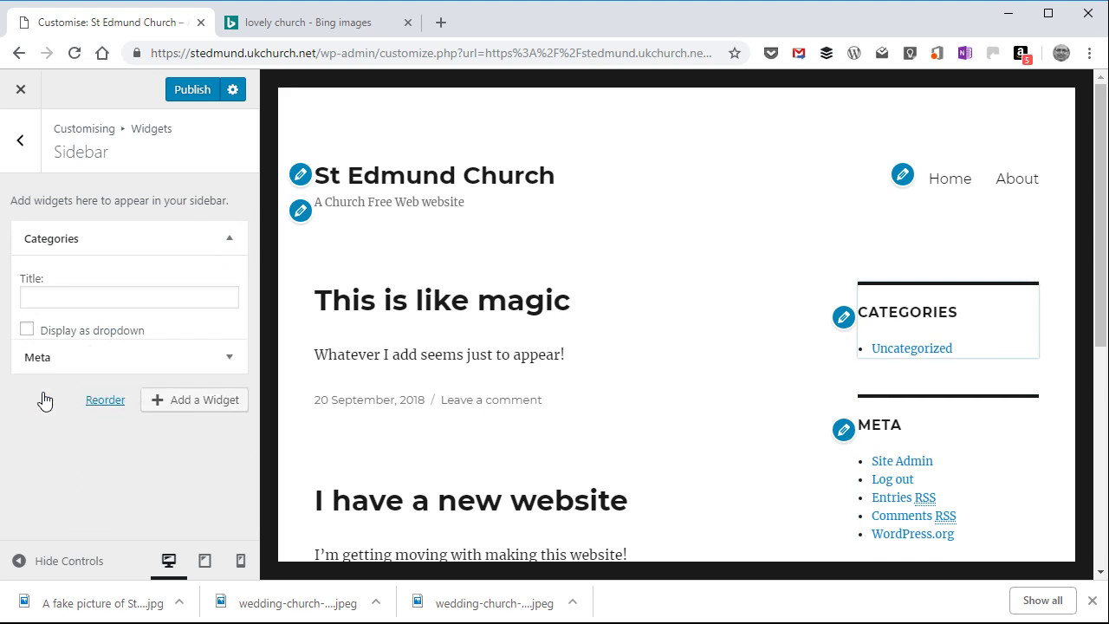
left_click(230, 240)
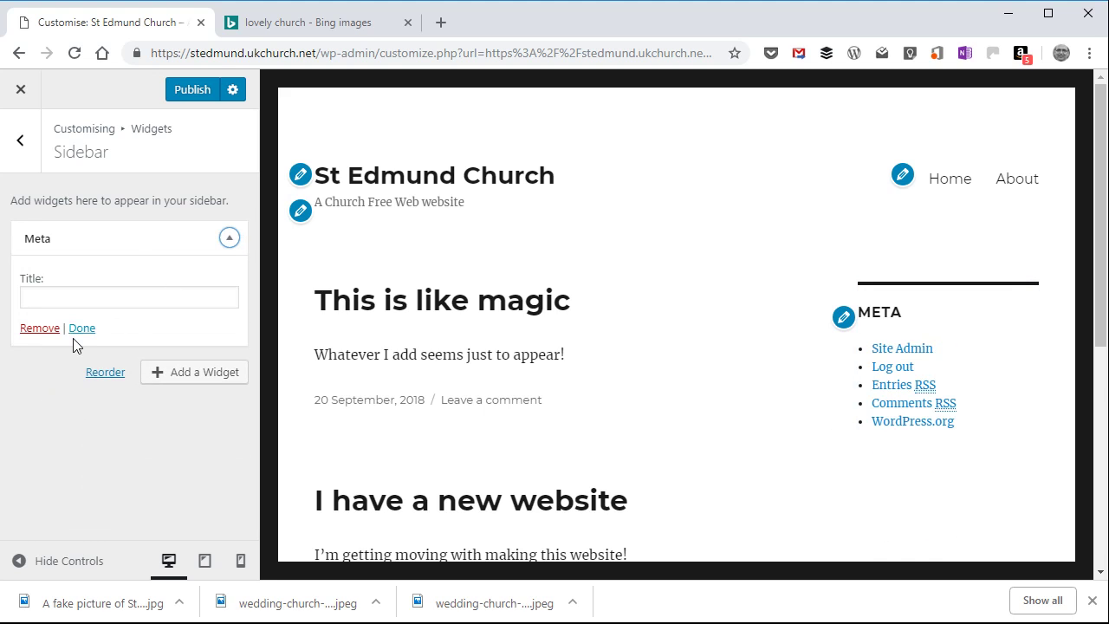
left_click(41, 329)
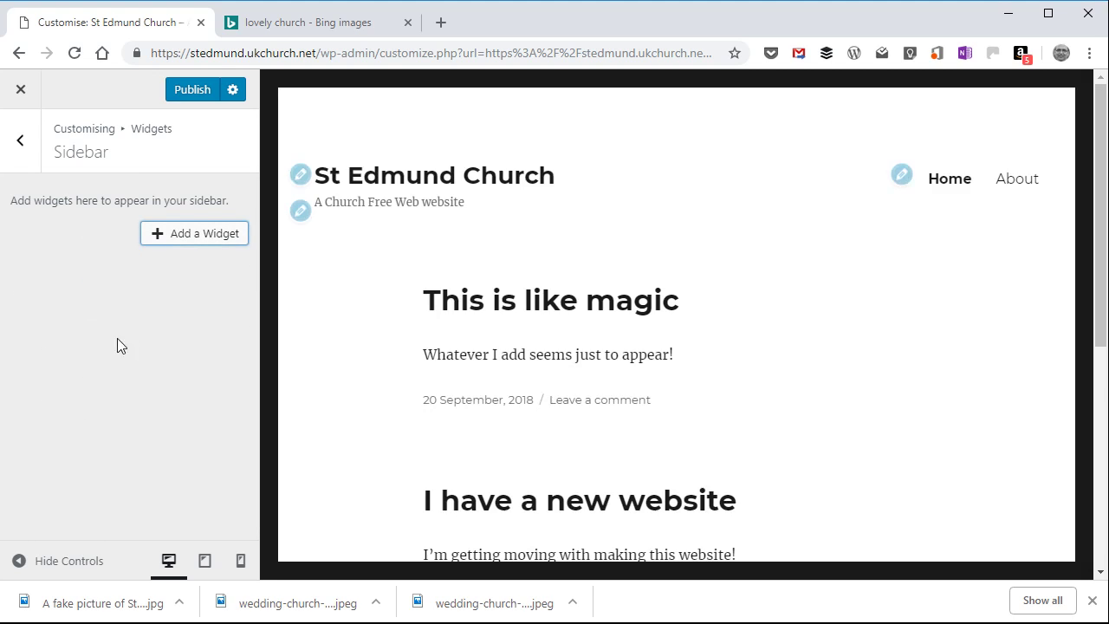
Step: Publish the sidebar widget changes and close the customiser to return to the live site
scroll(701, 330, "down", 5)
scroll(701, 325, "up", 5)
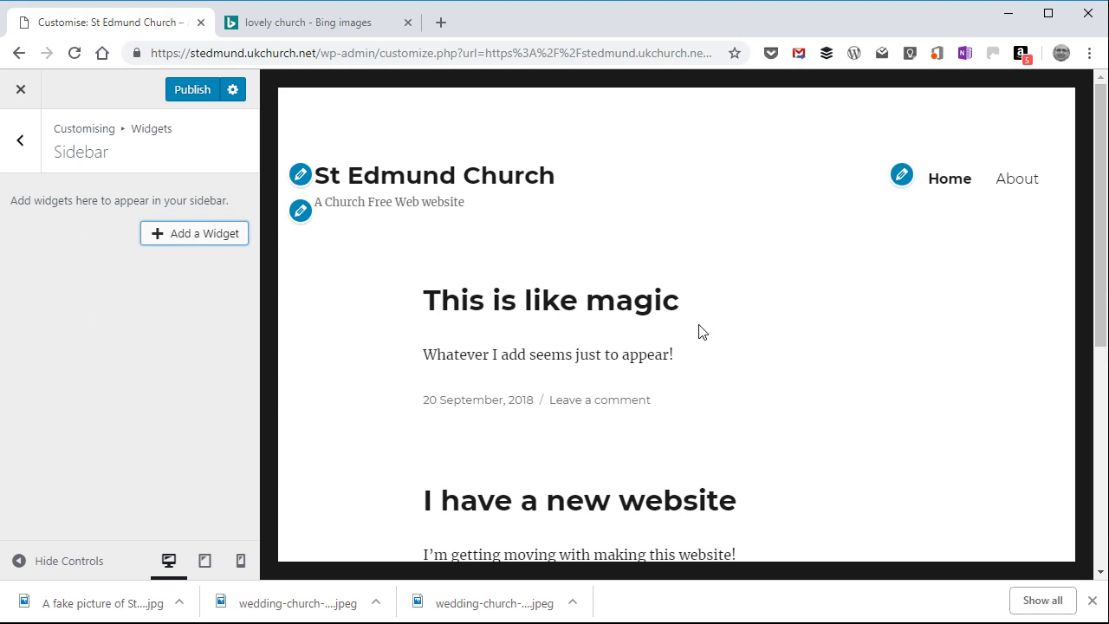
scroll(701, 329, "down", 5)
scroll(701, 328, "up", 5)
left_click(189, 89)
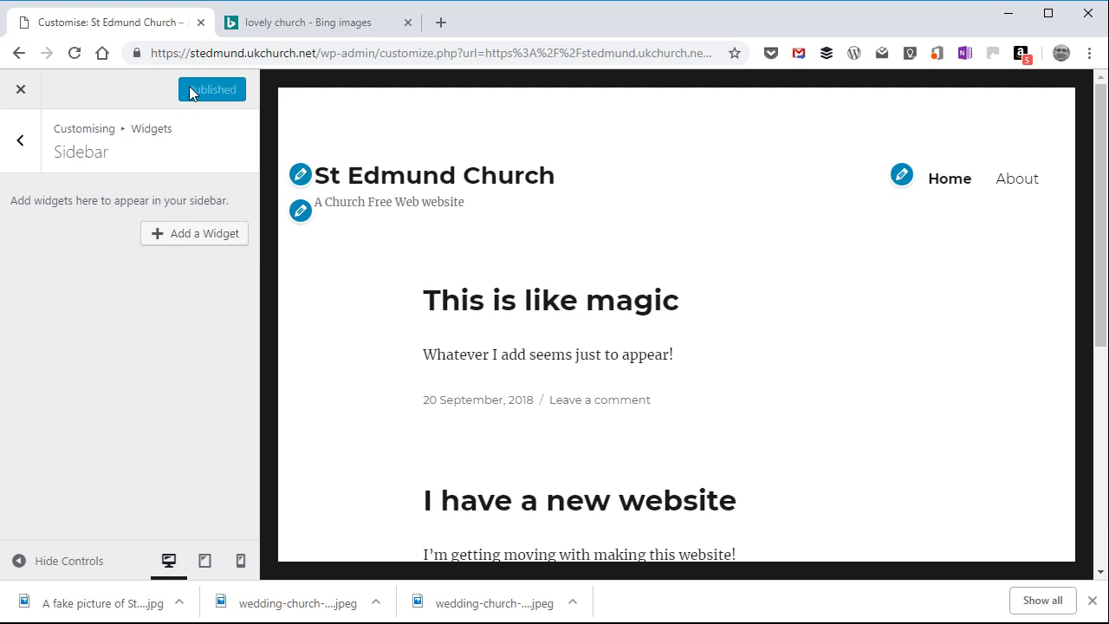
left_click(22, 92)
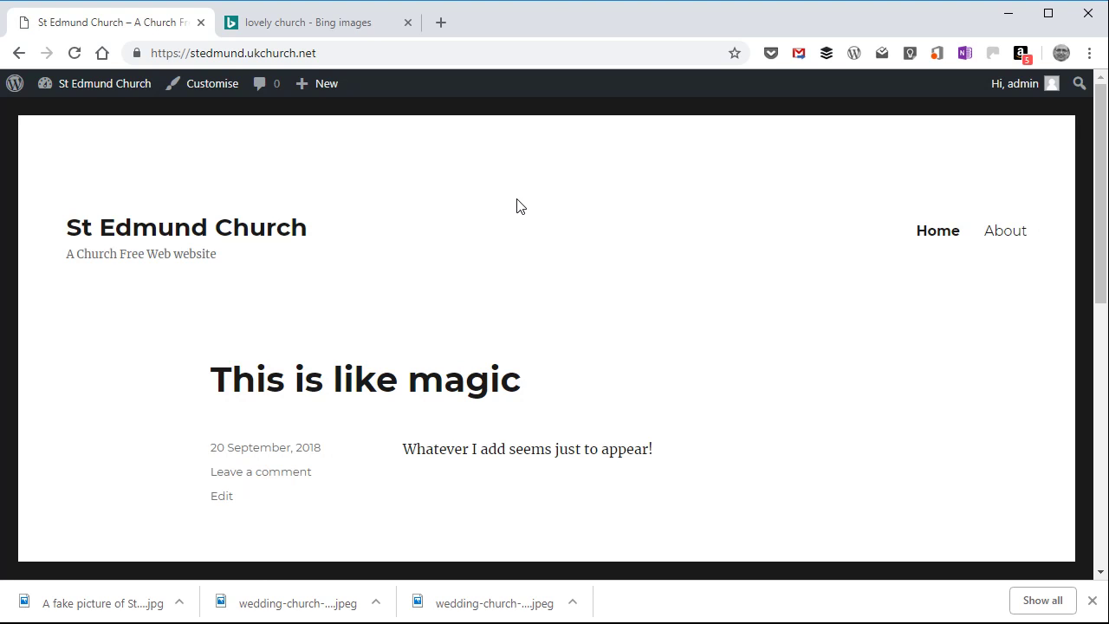
Step: Look over the live home page's layout and posts, then the About page with its church photo and text
scroll(510, 206, "down", 7)
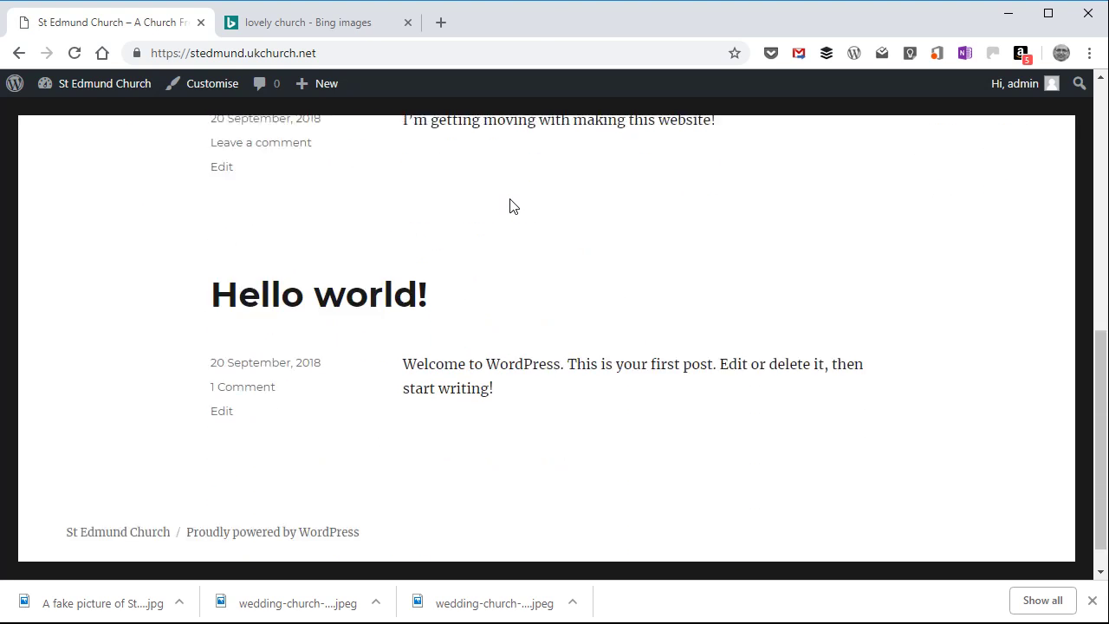
scroll(510, 205, "up", 2)
scroll(509, 206, "up", 5)
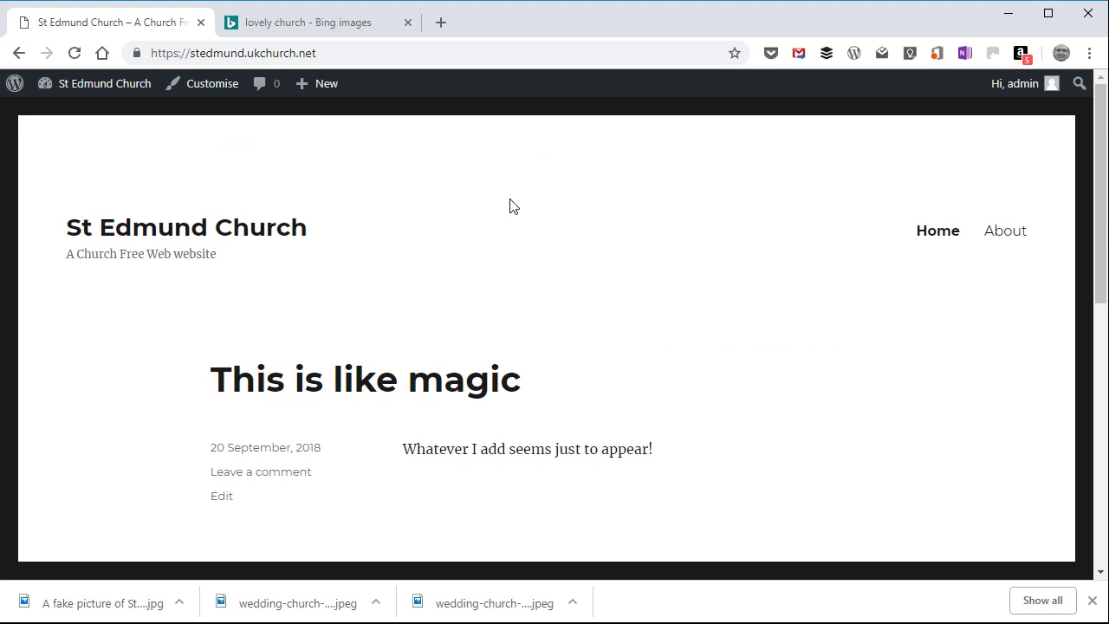
scroll(342, 294, "down", 5)
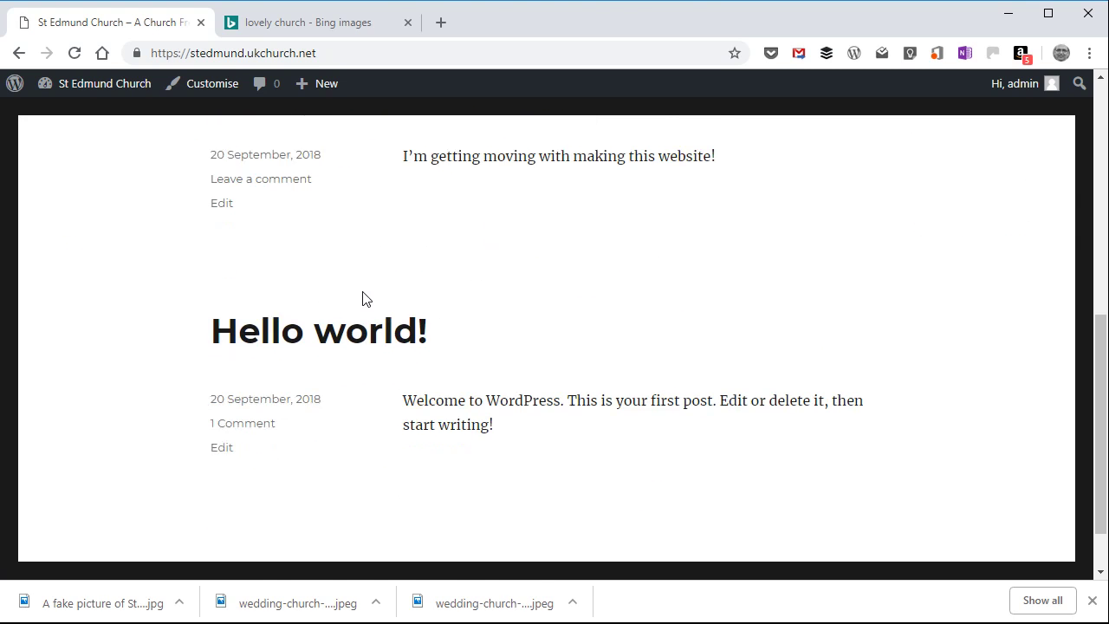
scroll(364, 298, "up", 5)
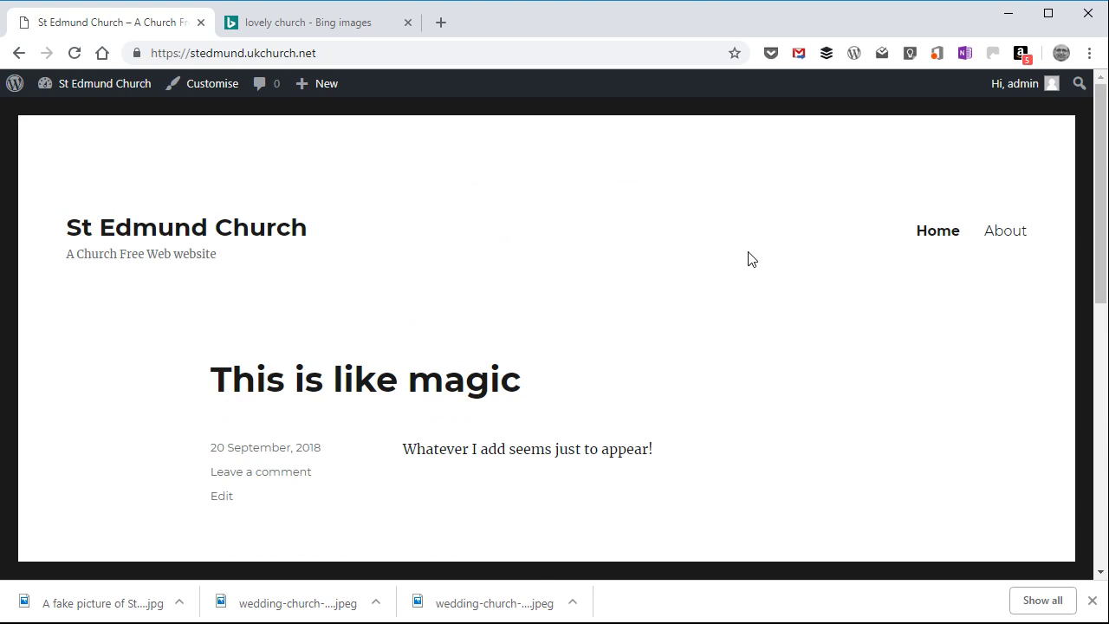
left_click(1003, 241)
scroll(599, 379, "down", 5)
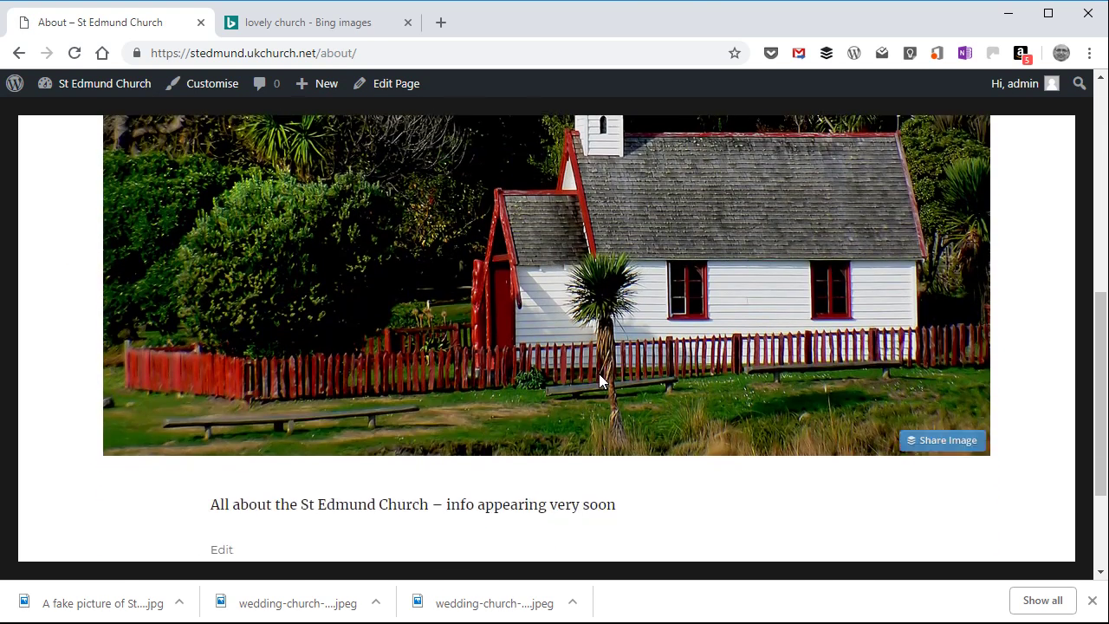
scroll(599, 373, "down", 2)
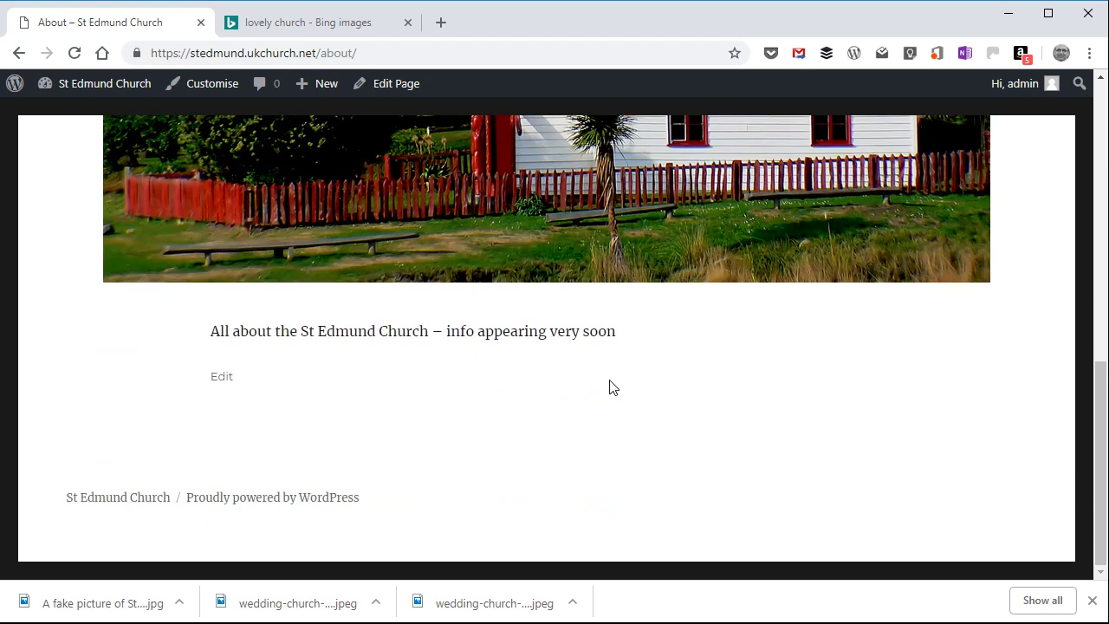